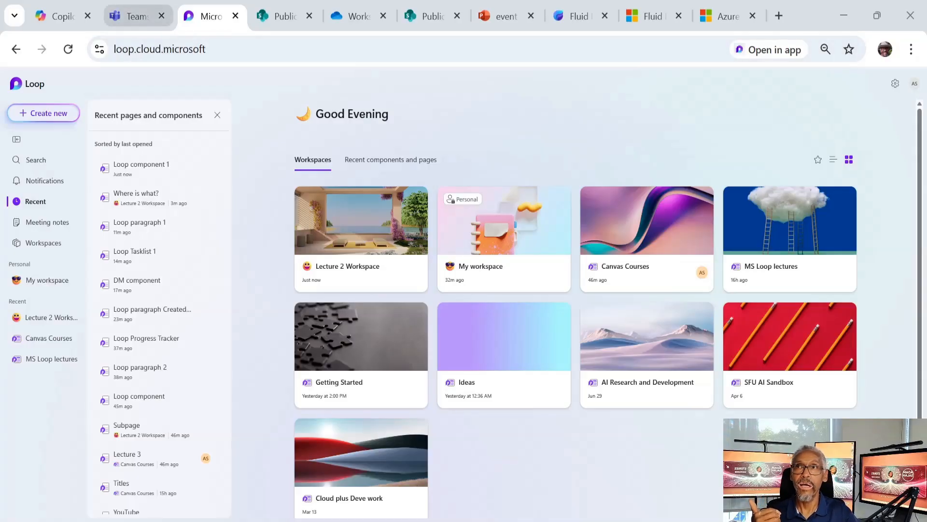
click(140, 16)
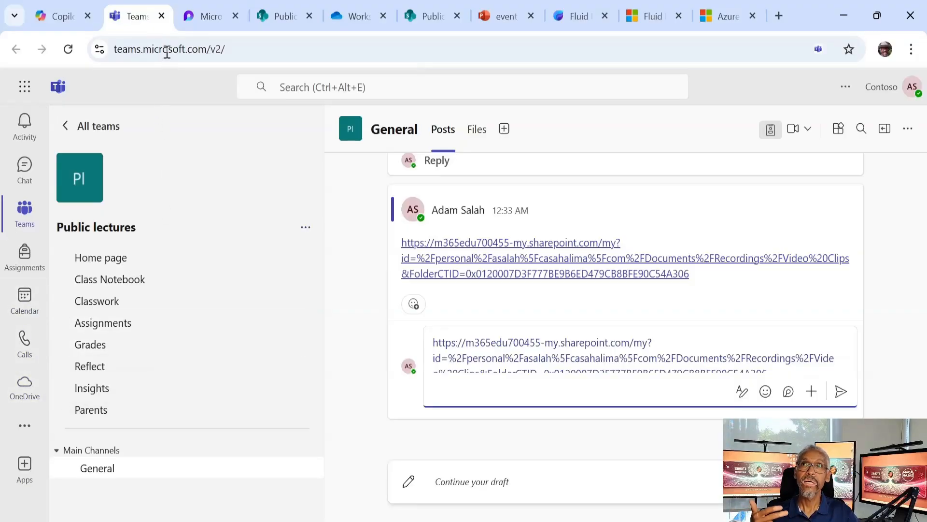
click(210, 15)
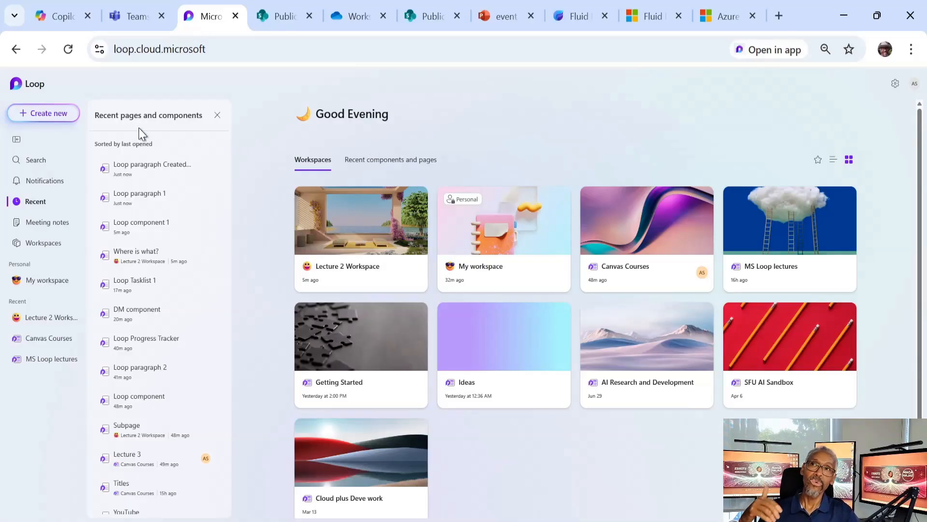
click(235, 55)
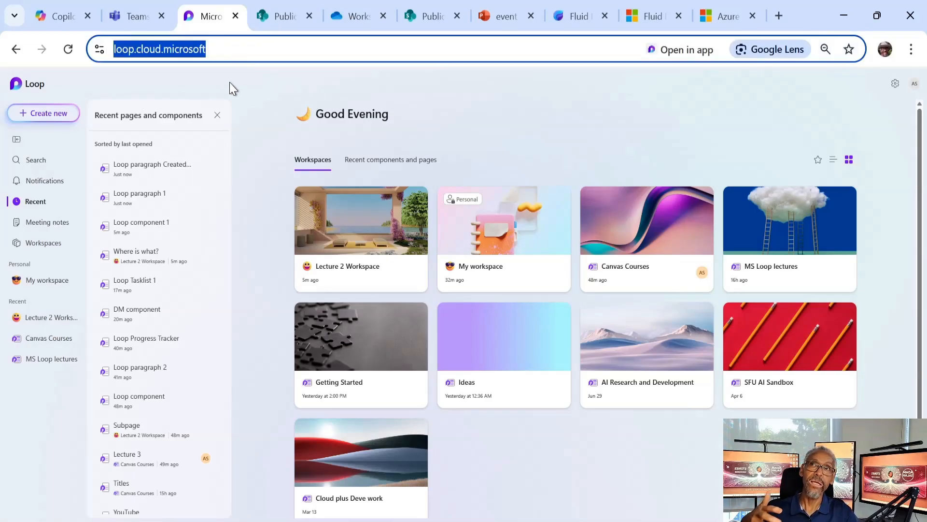
click(266, 108)
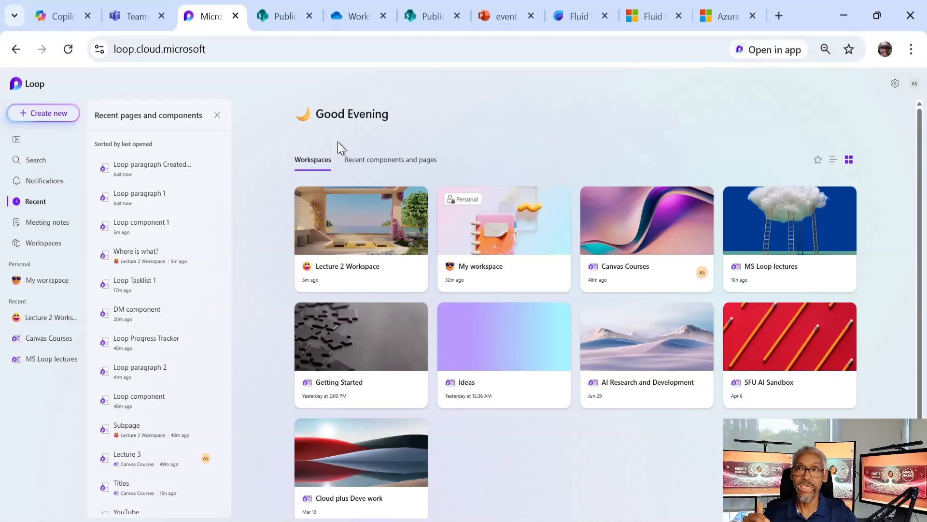
Create a new workspace named Lecture 4 and invite a colleague as a member by name.
click(48, 115)
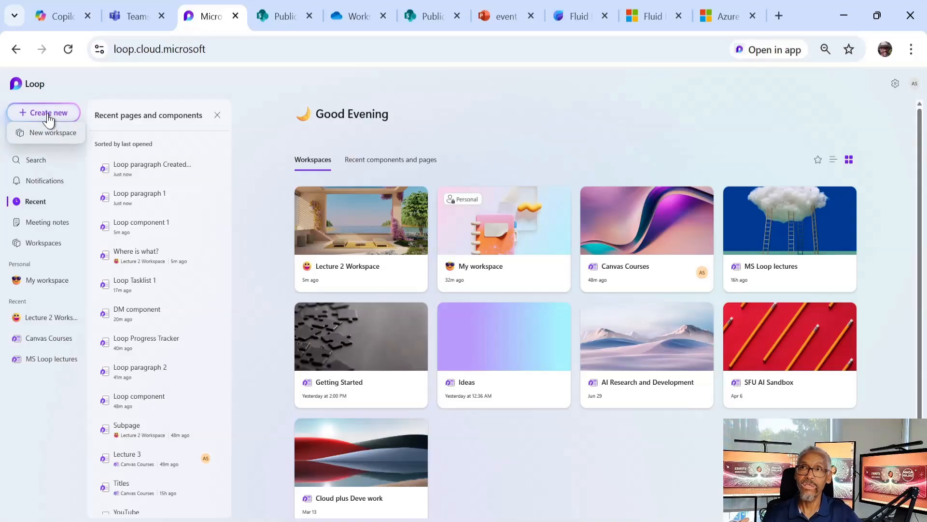
click(64, 137)
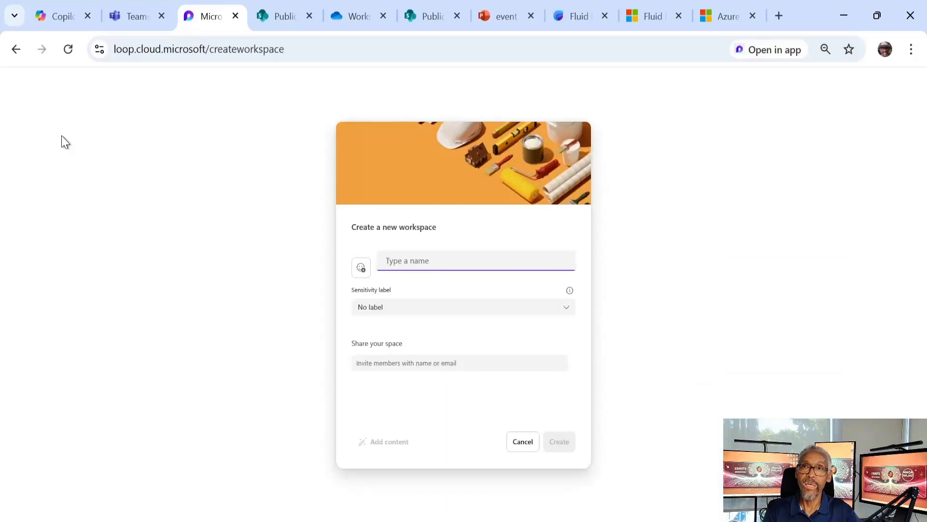
text(Lecture 4)
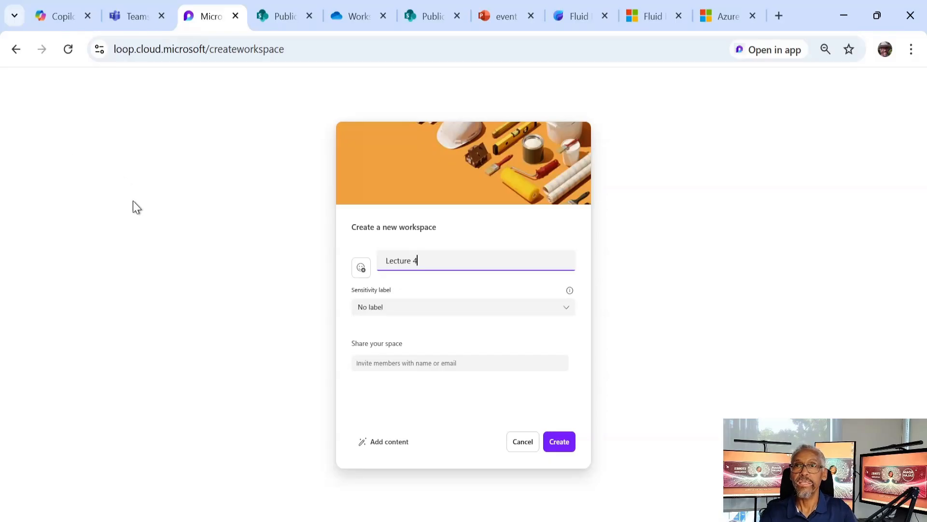
click(390, 364)
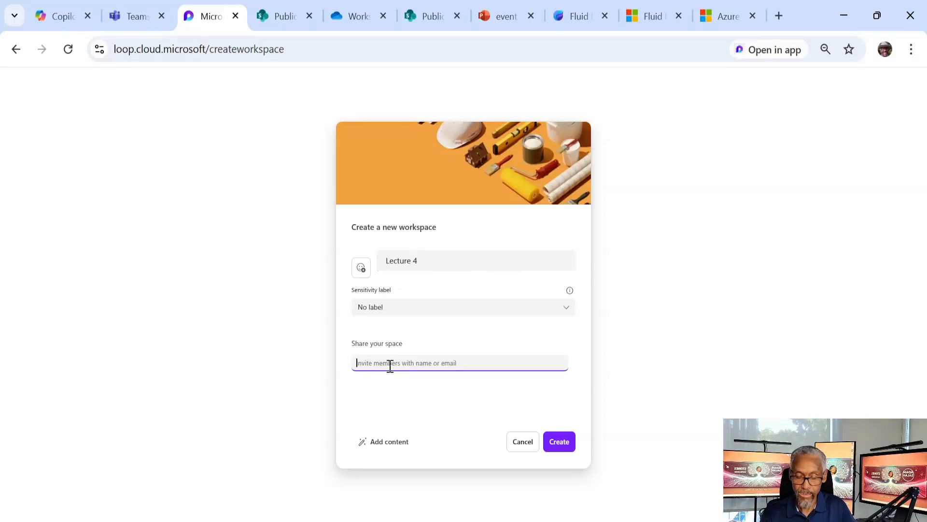
text(Alex)
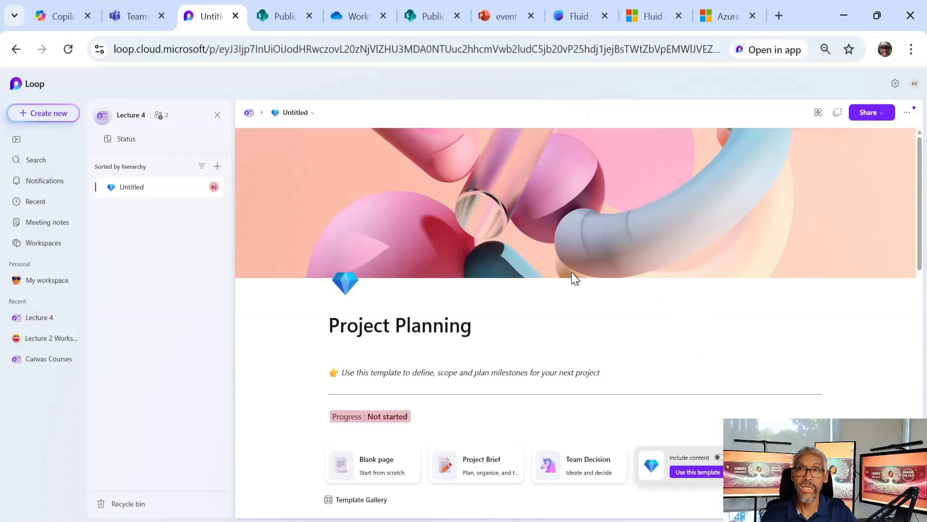
Convert the table under the Assignments heading of the Project Planning page into a Loop component.
scroll(515, 280, down, 5)
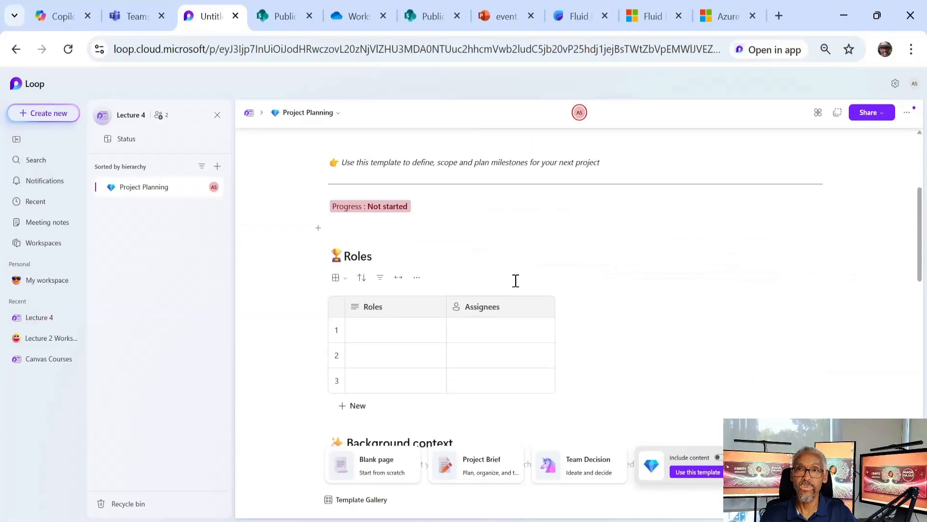
scroll(514, 281, down, 15)
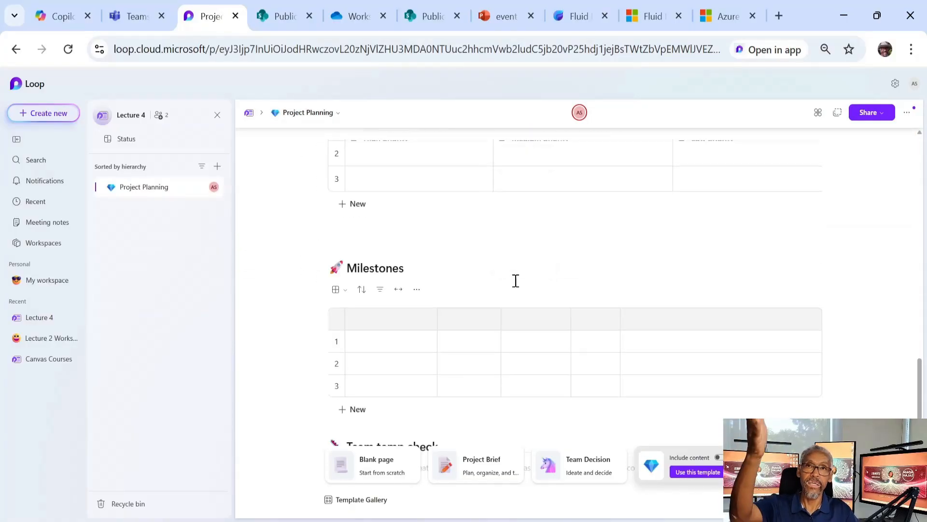
scroll(518, 287, up, 20)
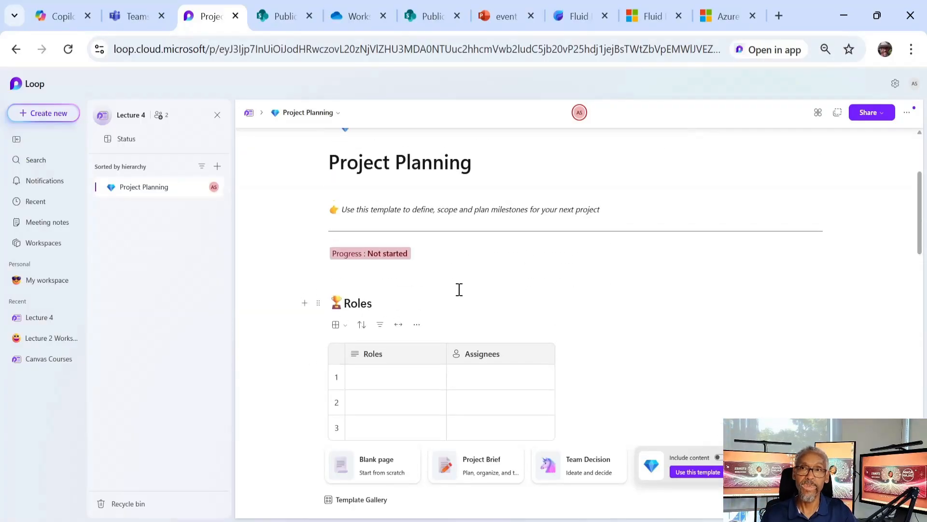
scroll(418, 253, down, 5)
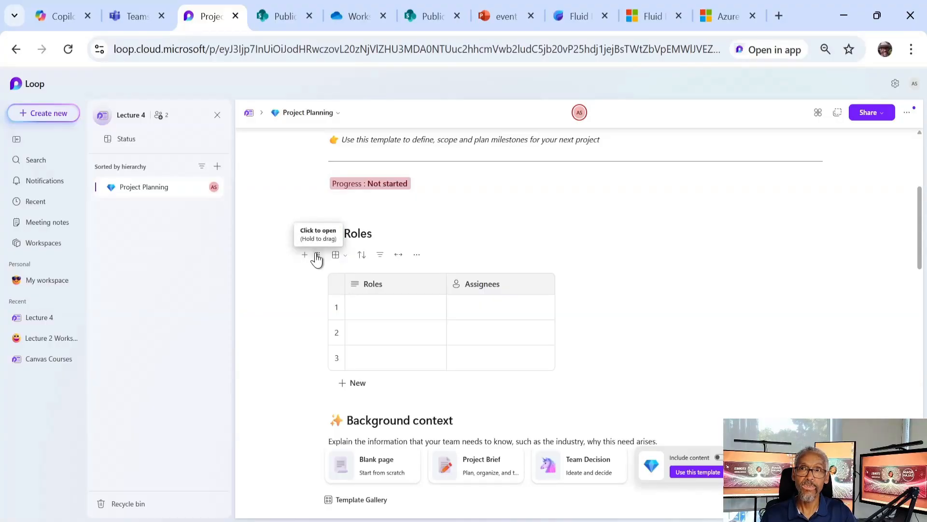
scroll(323, 271, down, 3)
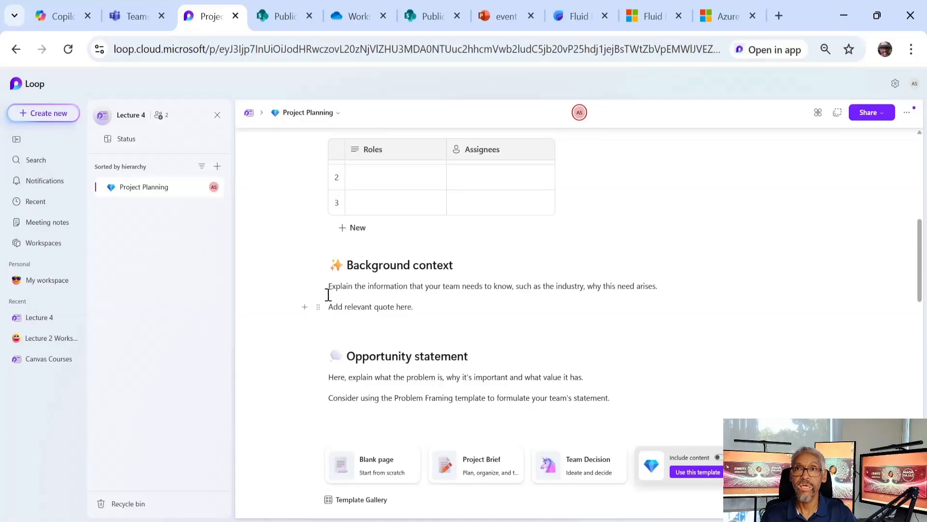
scroll(325, 304, down, 3)
click(317, 334)
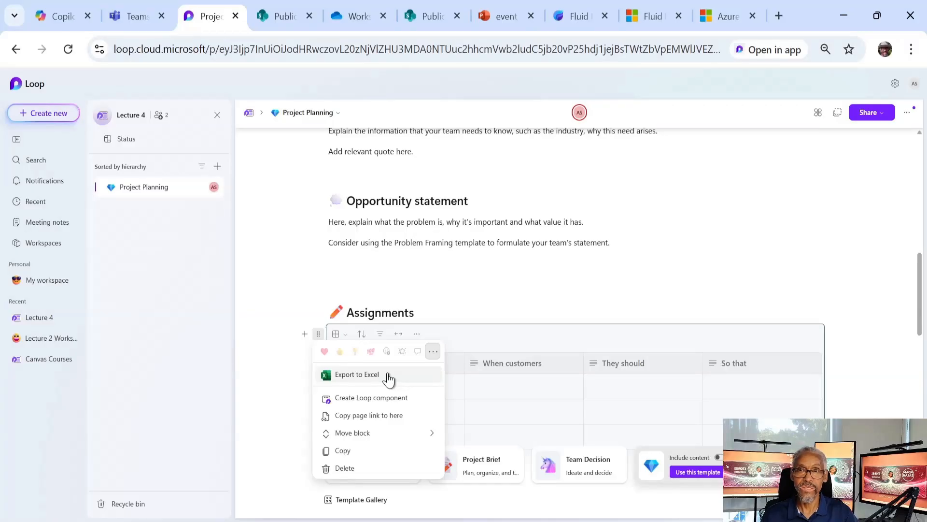
click(381, 401)
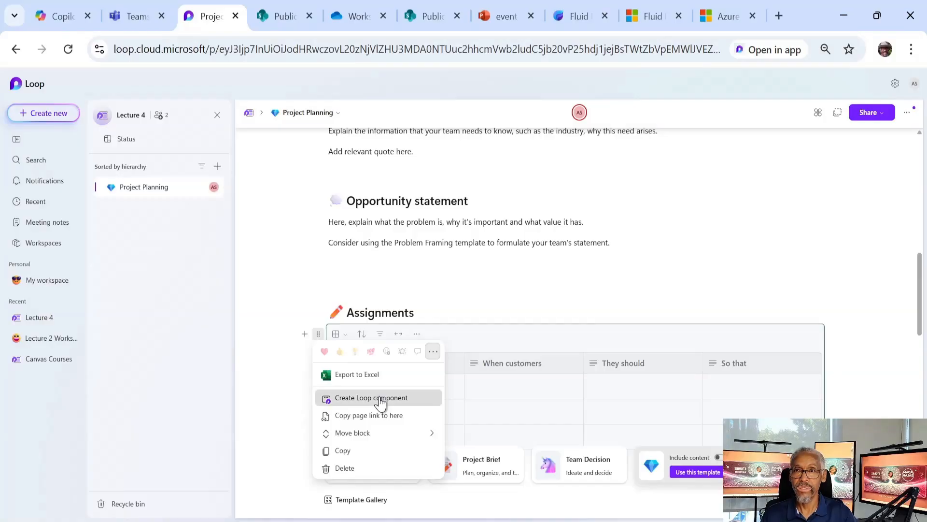
click(380, 397)
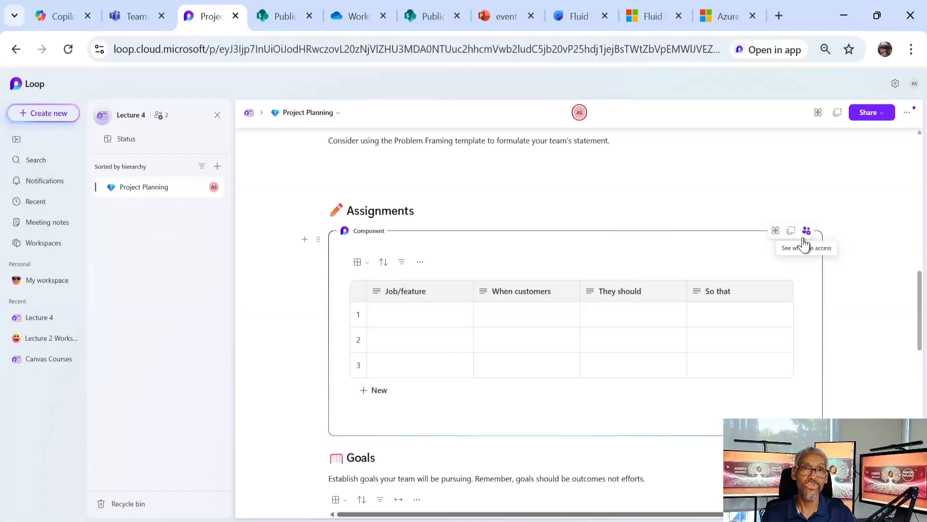
Check the shared locations of the Assignments component.
click(774, 231)
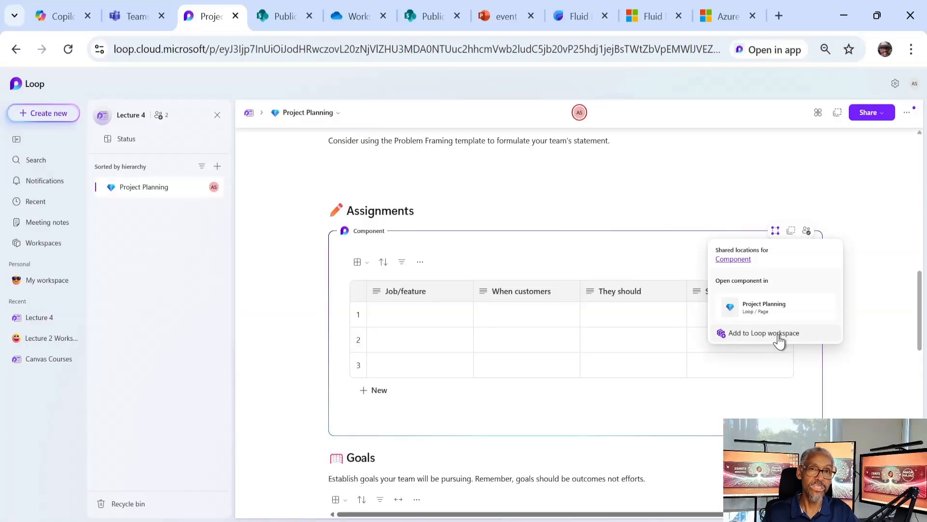
click(733, 259)
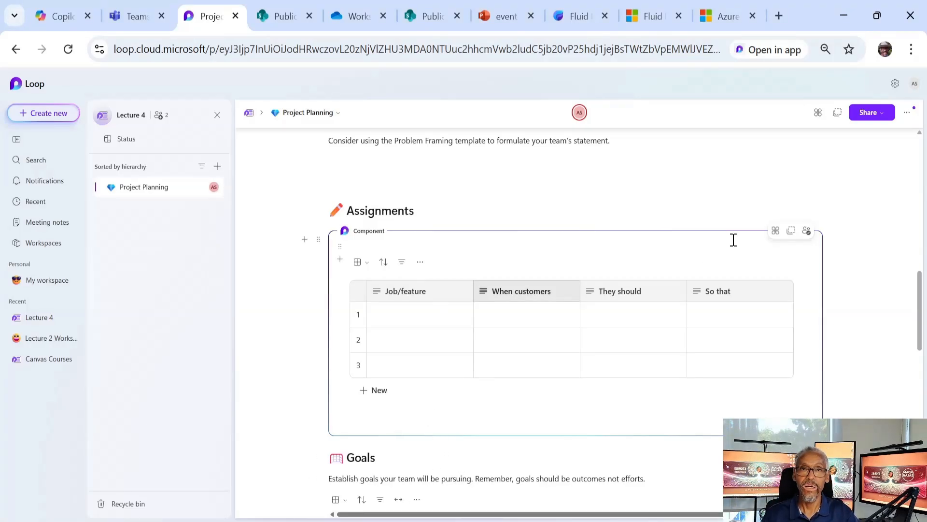
Copy the link to the Assignments component and open its link settings.
click(790, 234)
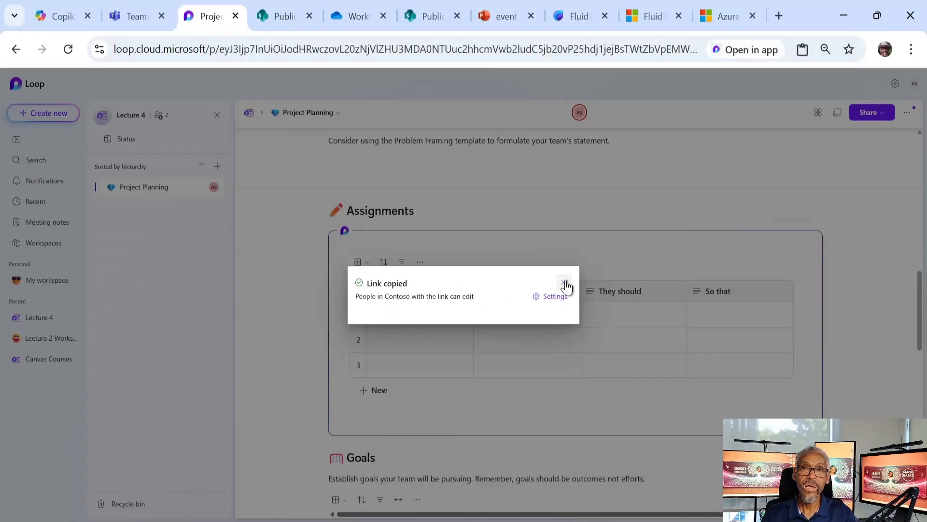
click(563, 284)
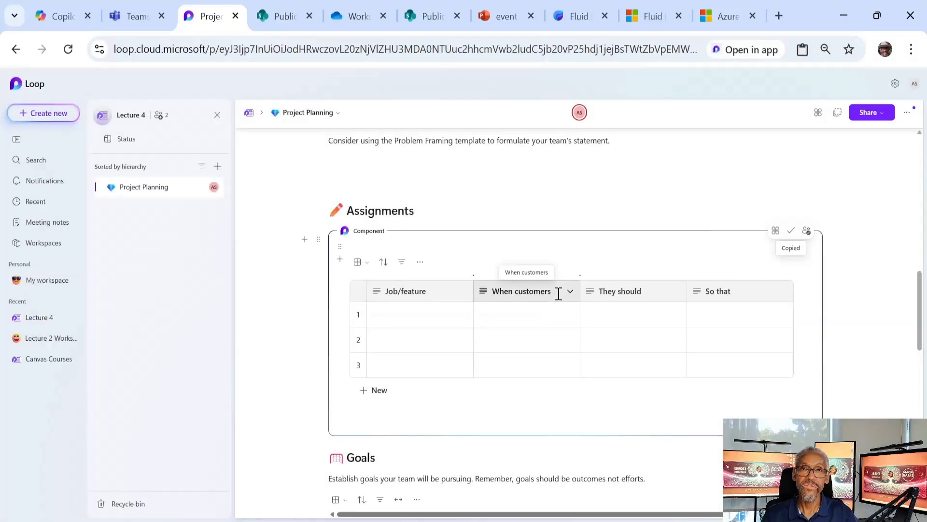
click(790, 232)
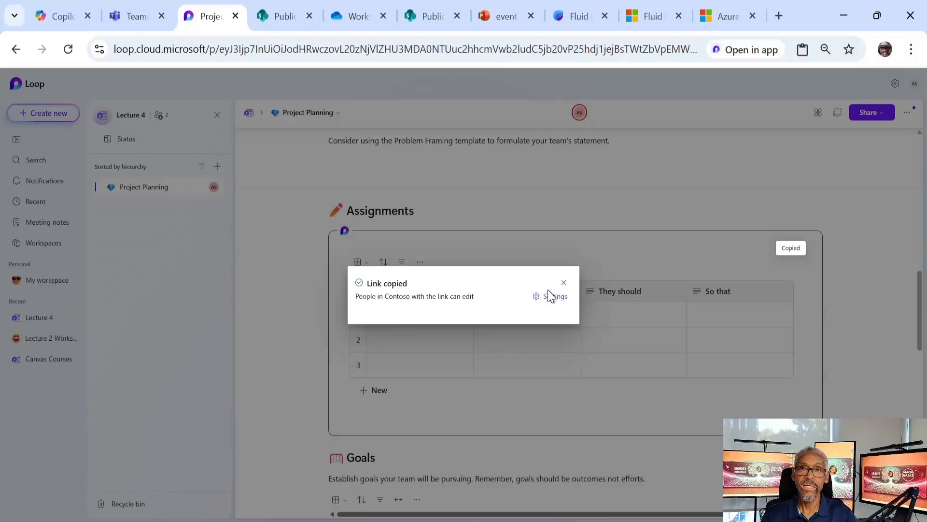
click(549, 295)
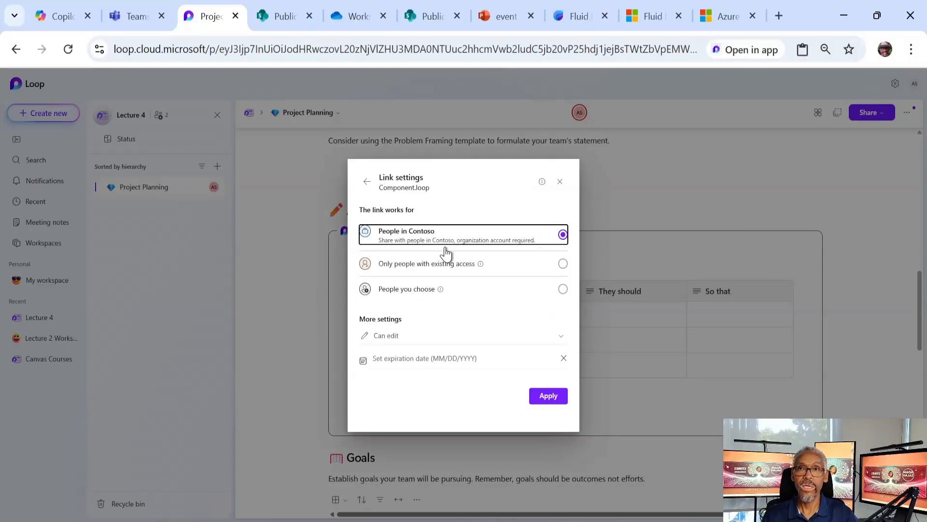
Restrict the component link to People you choose and add two colleagues by name.
click(430, 268)
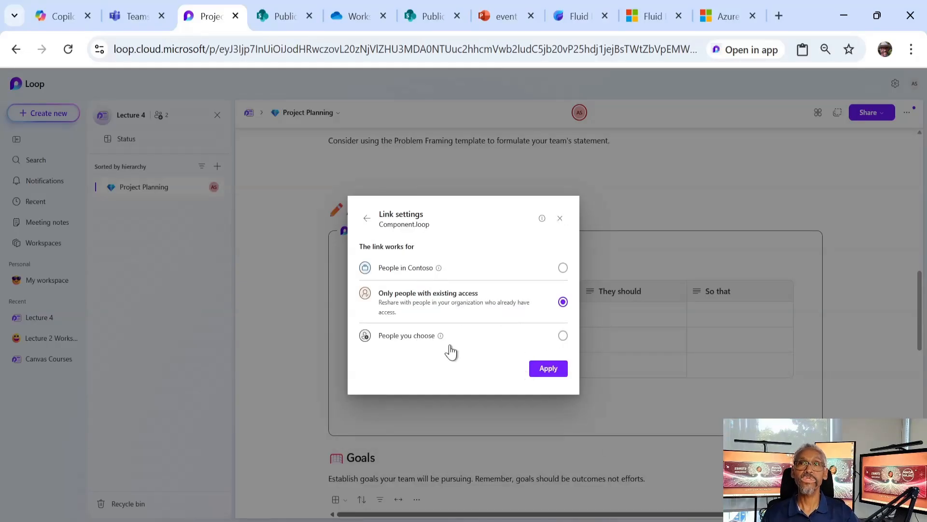
click(420, 336)
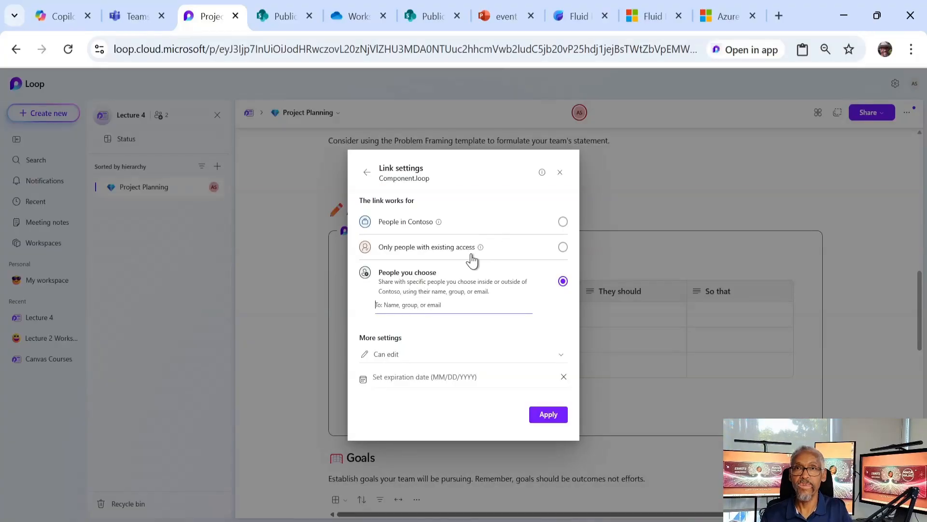
click(454, 303)
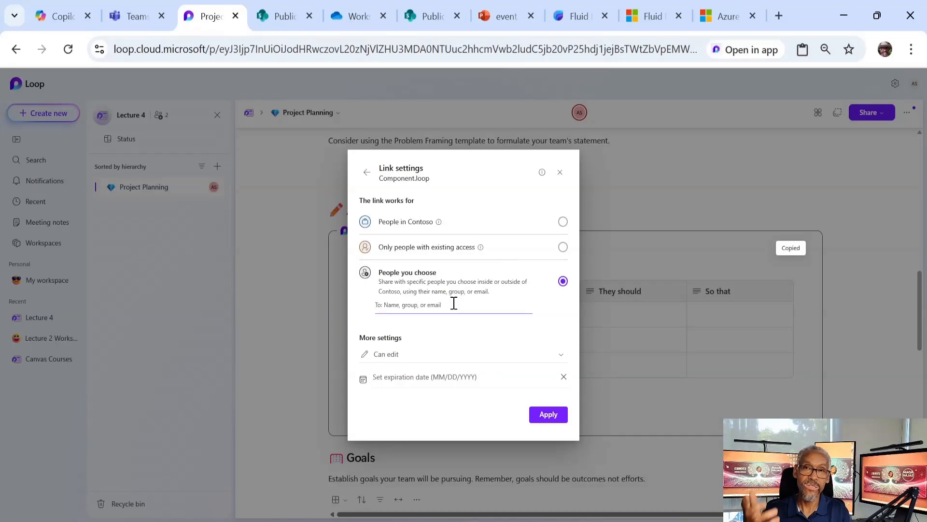
text(ade)
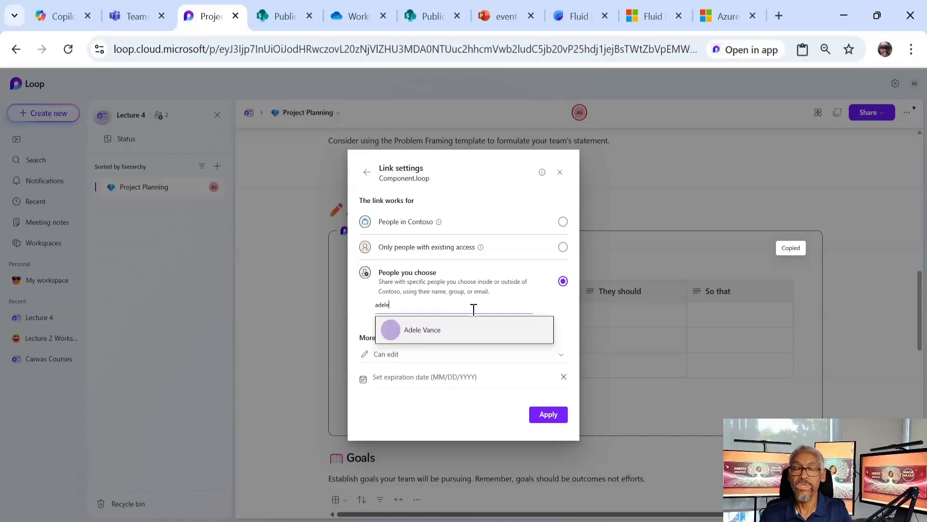
text(le)
click(460, 333)
text(a)
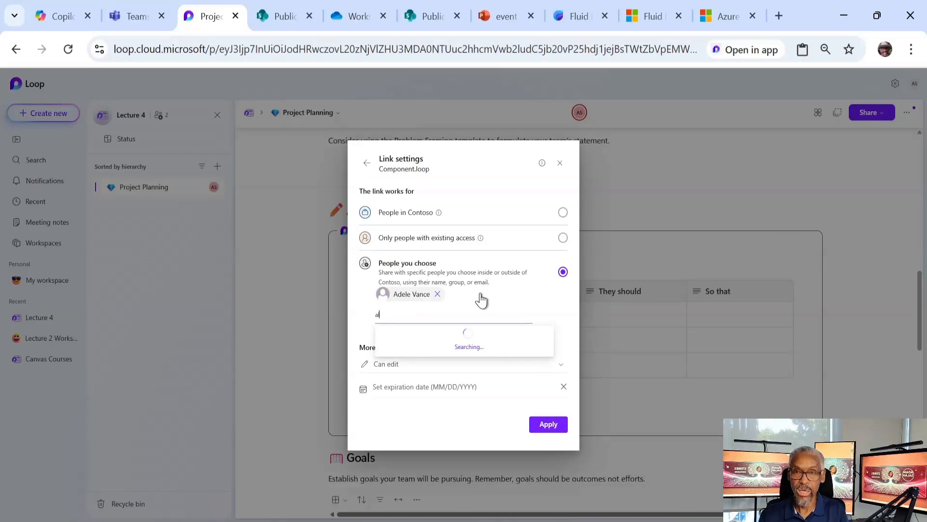
text(lex)
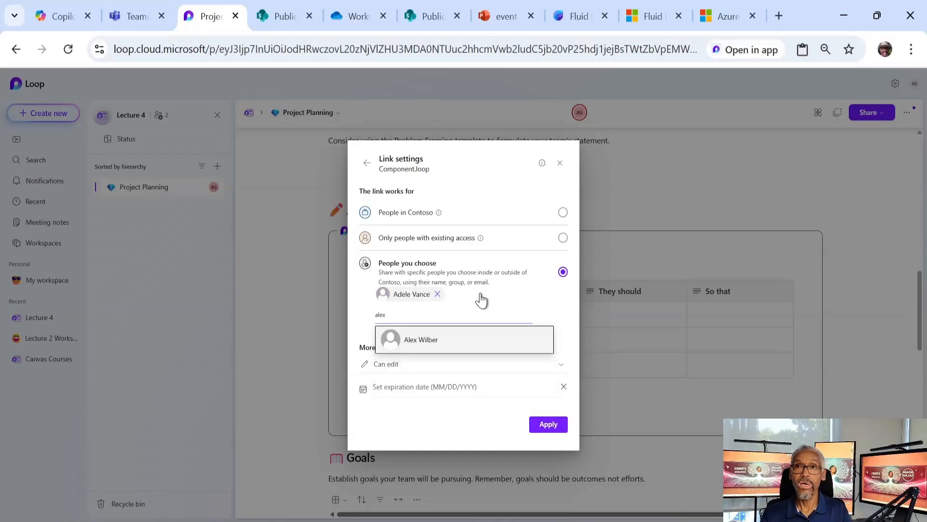
click(478, 339)
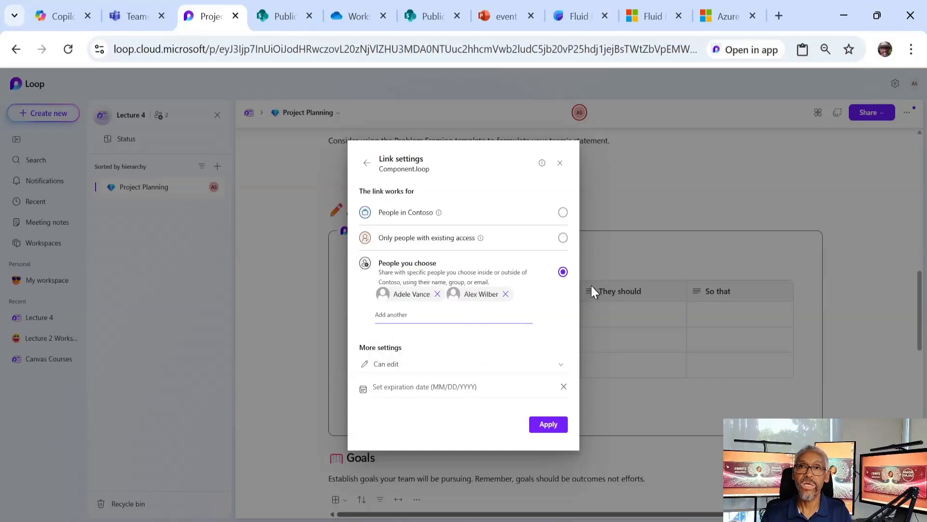
Keep the link permission at Can edit and set its expiration date to July 30, 2025.
click(446, 369)
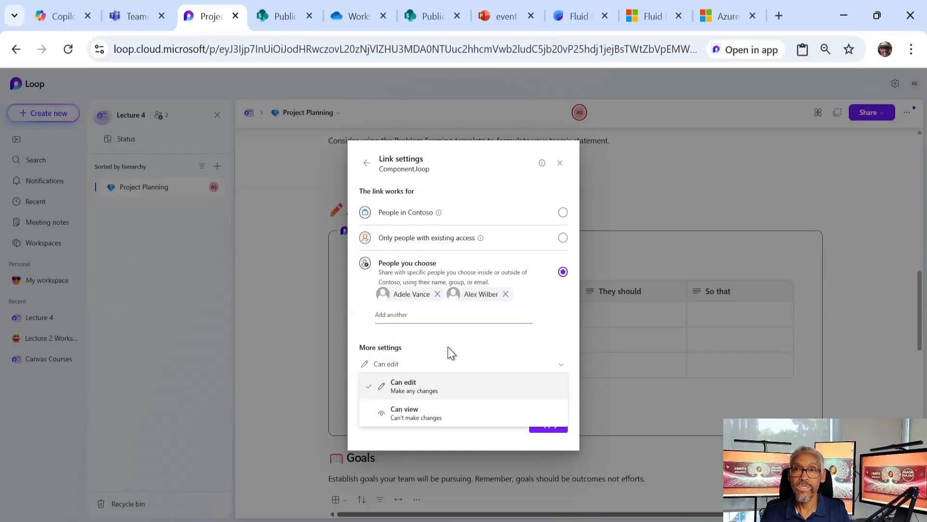
click(448, 351)
click(422, 391)
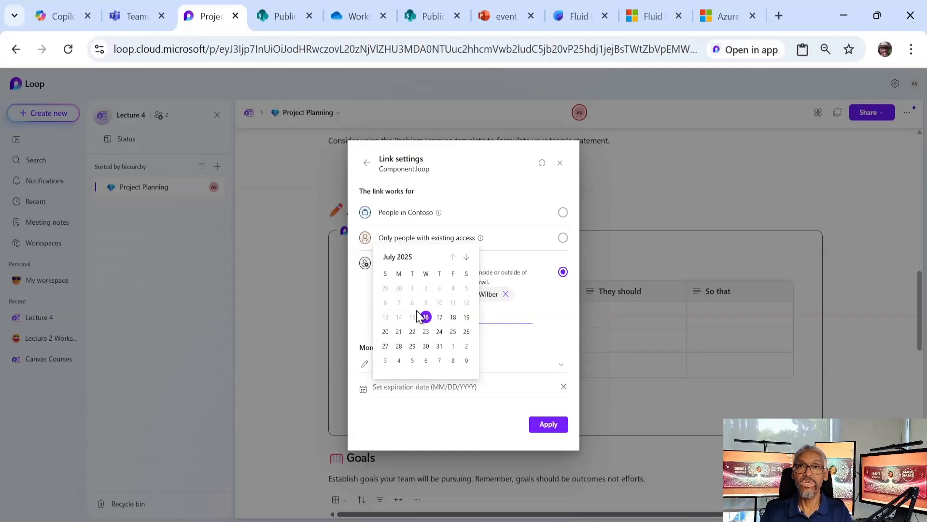
click(425, 346)
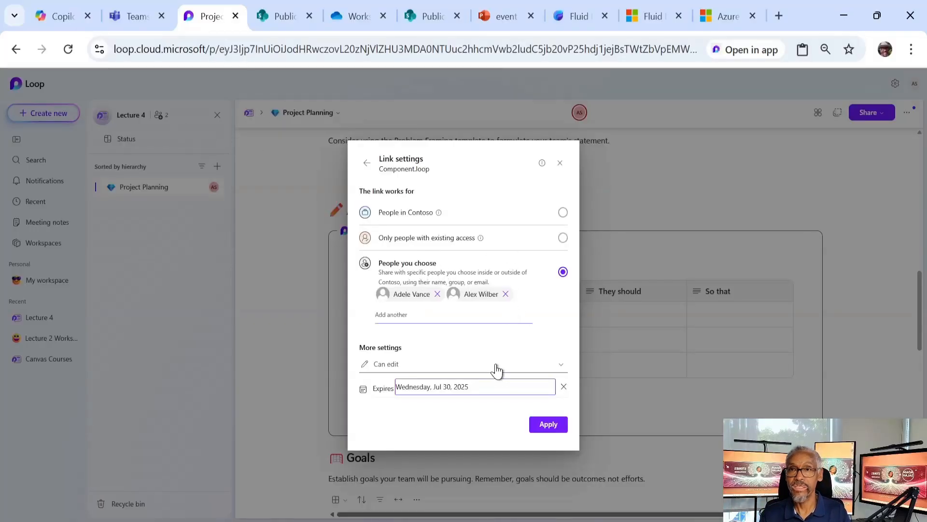
Set the component link to work for People in Contoso and apply the link settings.
click(495, 212)
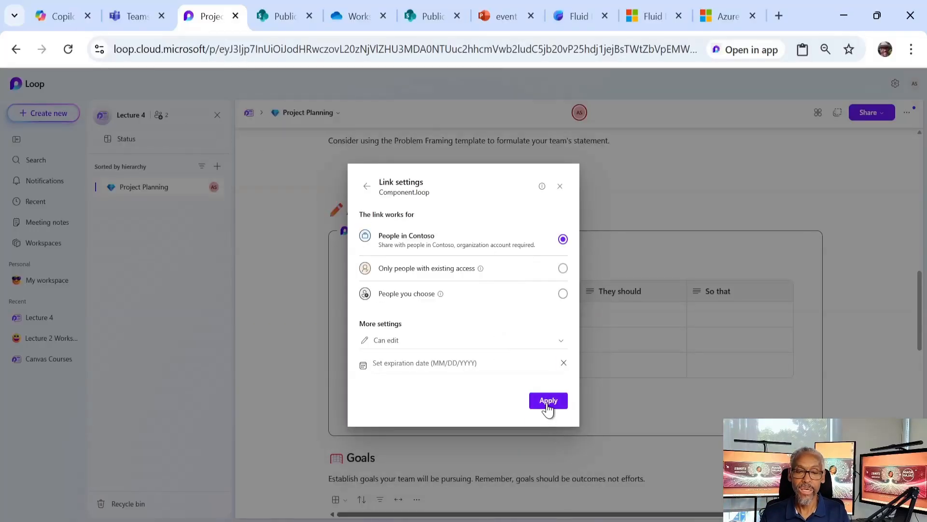
click(547, 404)
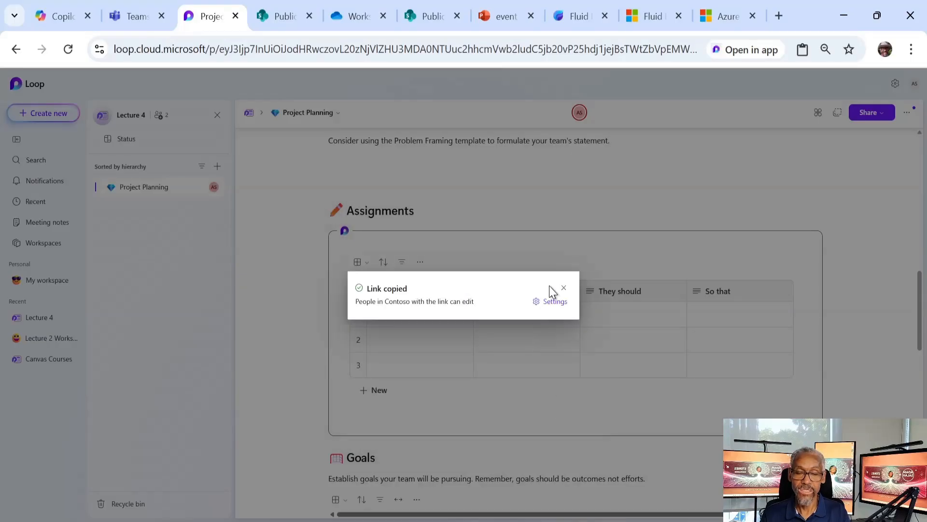
Switch to Teams and paste the copied Assignments component link into a new post in the Public lectures General channel.
click(566, 290)
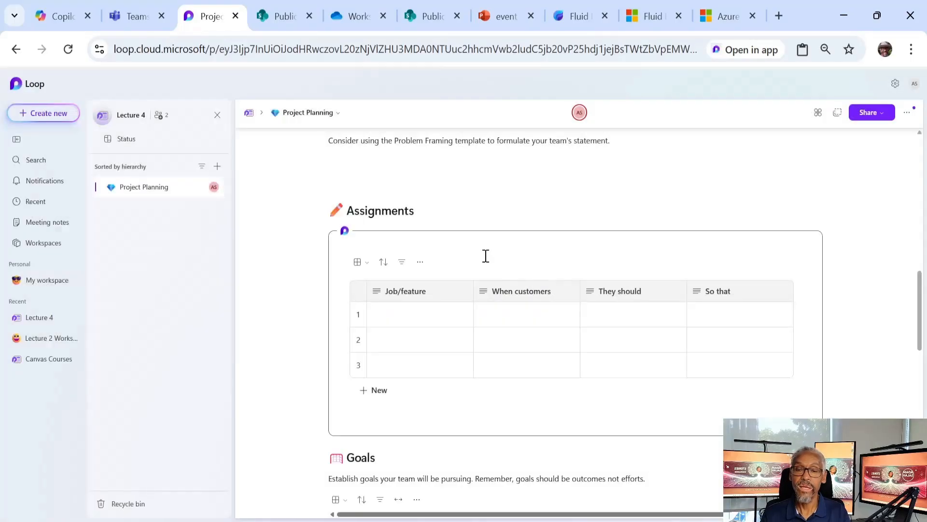
click(127, 15)
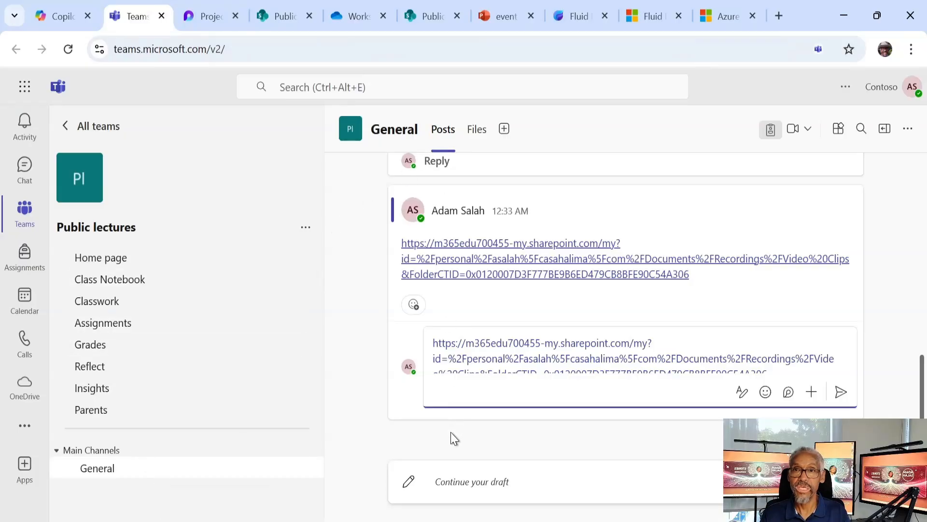
click(467, 489)
click(412, 431)
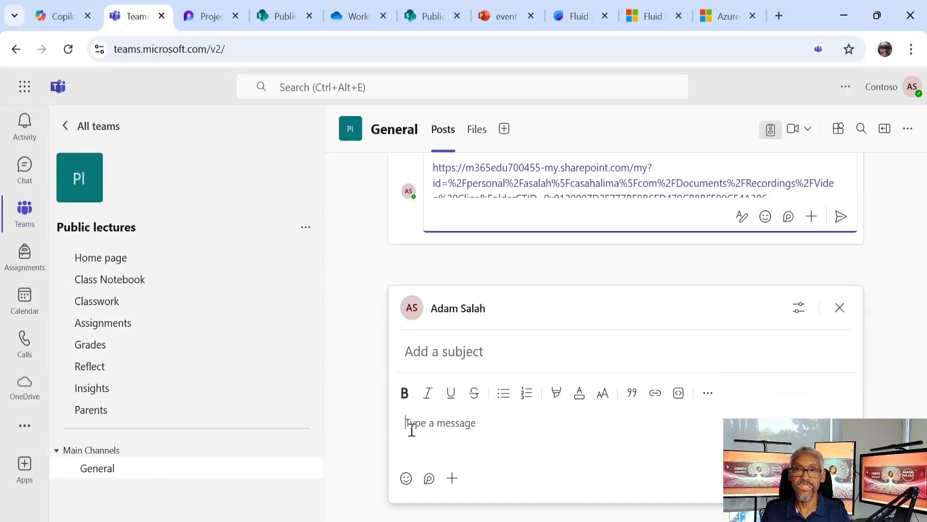
key(ctrl+v)
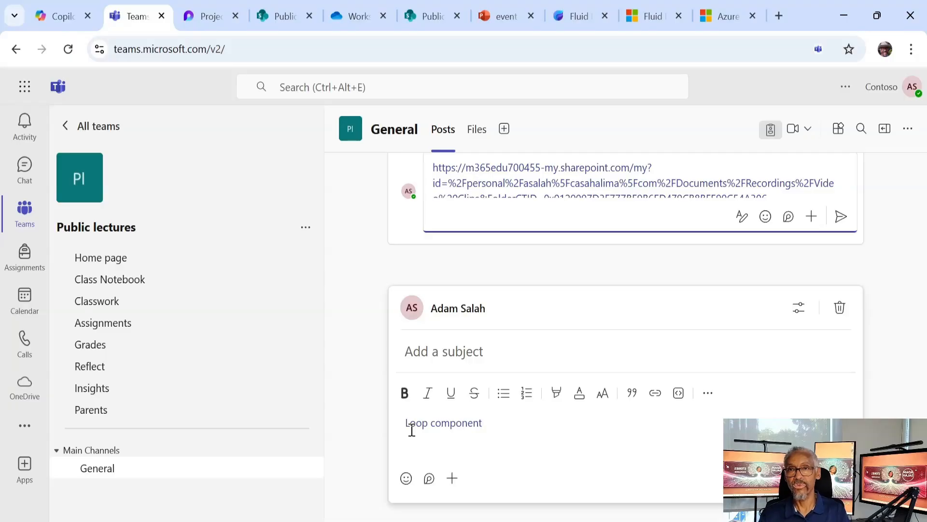
Enter "test" in the first Job/feature cell of the component in the Teams draft, and check the Assignments table in Loop.
scroll(642, 336, down, 2)
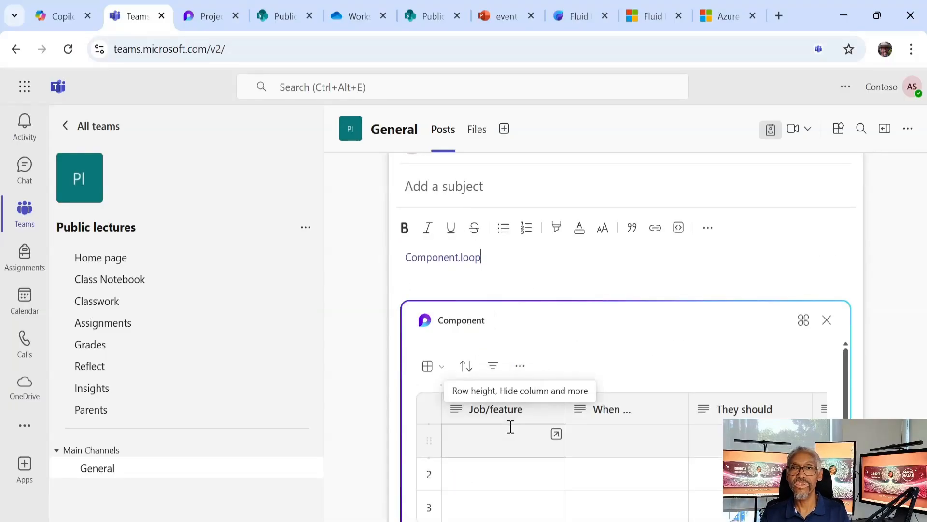
click(489, 442)
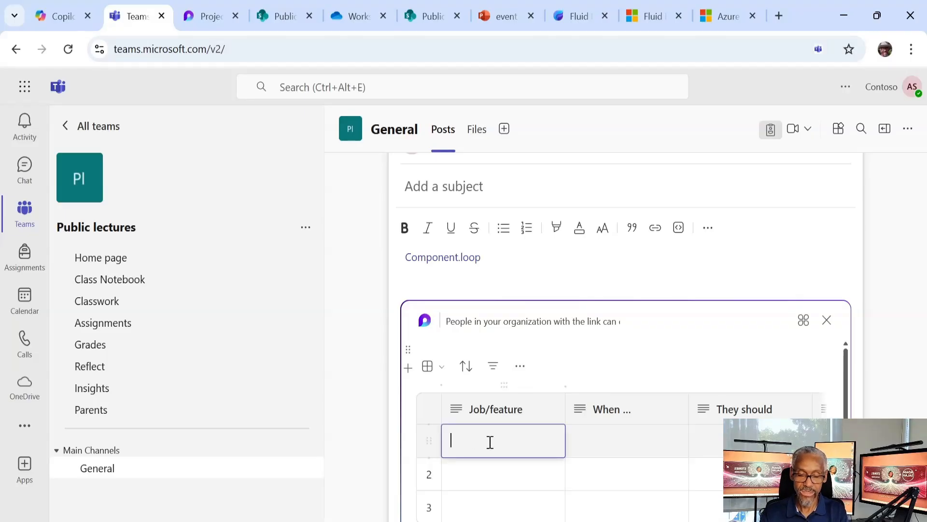
text(test)
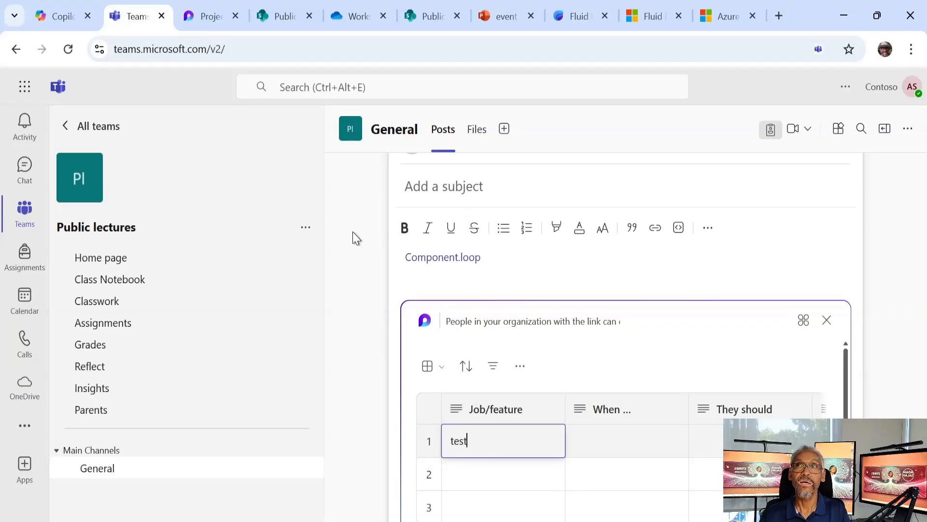
click(234, 17)
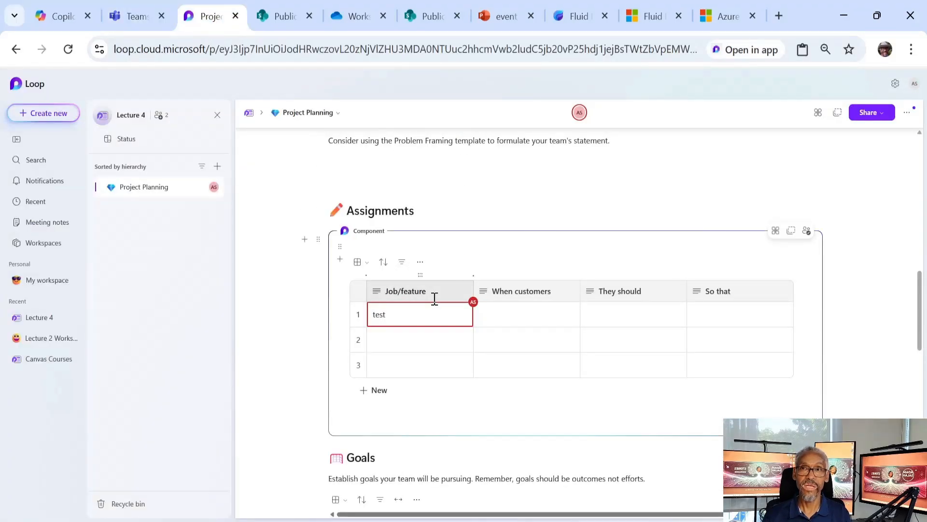
click(361, 156)
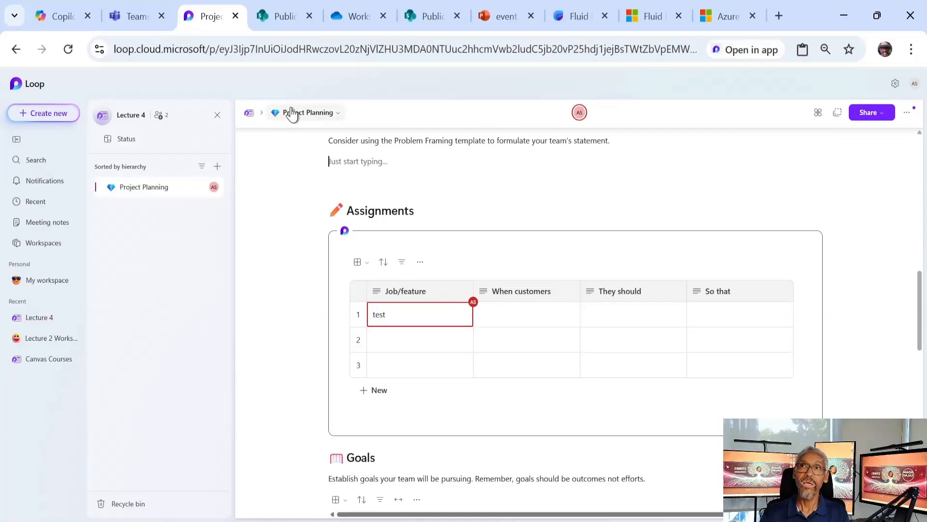
Look through the list of recent pages and components in Loop.
click(43, 203)
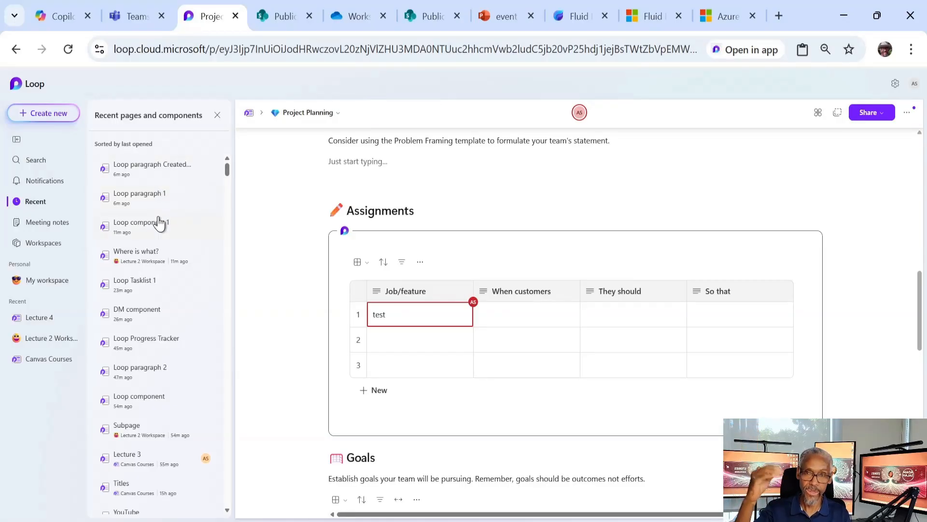
scroll(140, 284, down, 1)
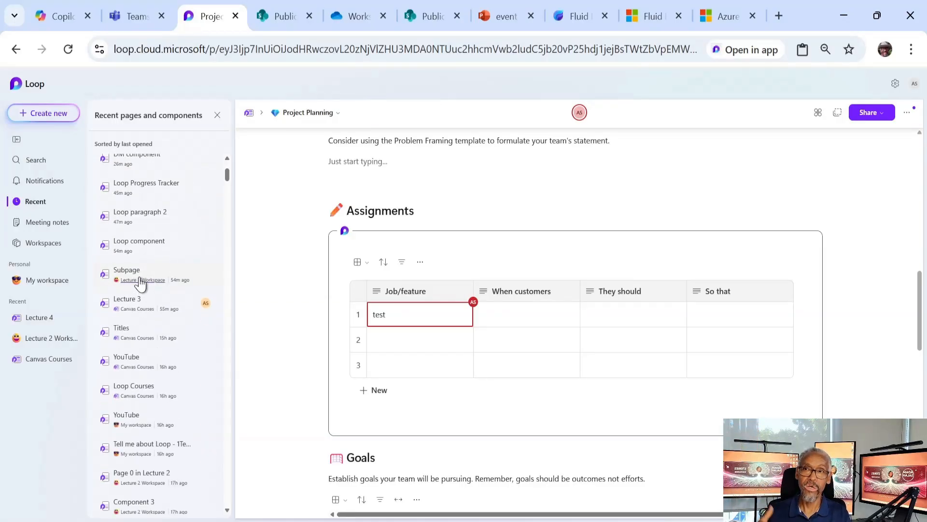
scroll(139, 277, up, 2)
scroll(139, 276, down, 3)
scroll(139, 277, up, 4)
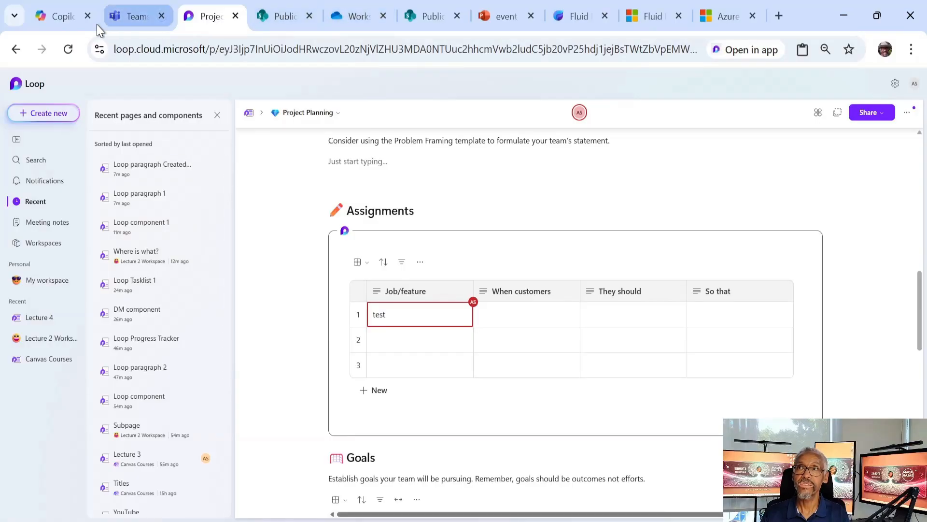
Open Outlook from Microsoft 365 Copilot and insert a new Loop component into the body of a new email.
click(47, 16)
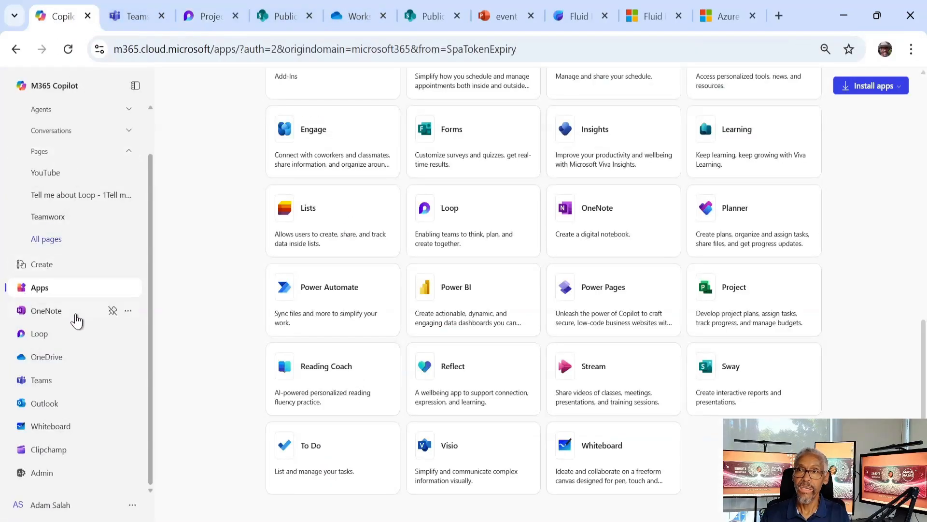
click(43, 405)
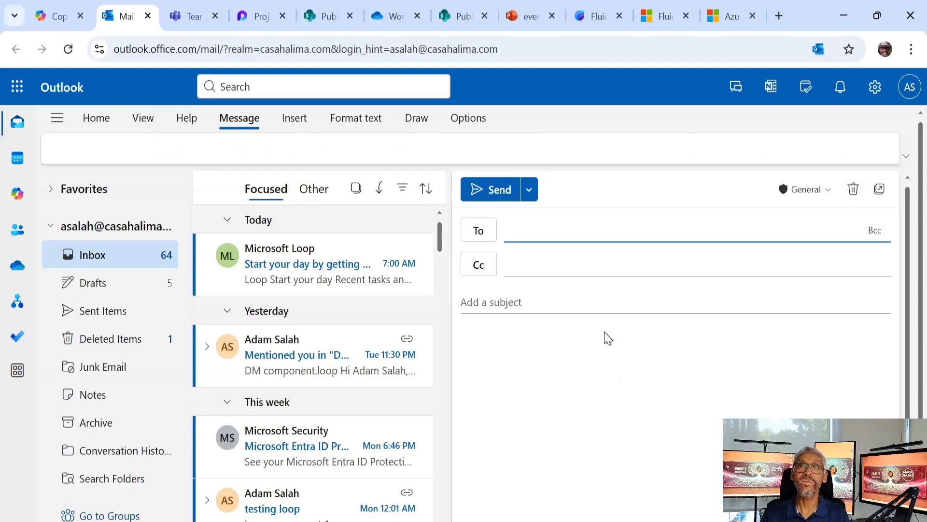
click(602, 338)
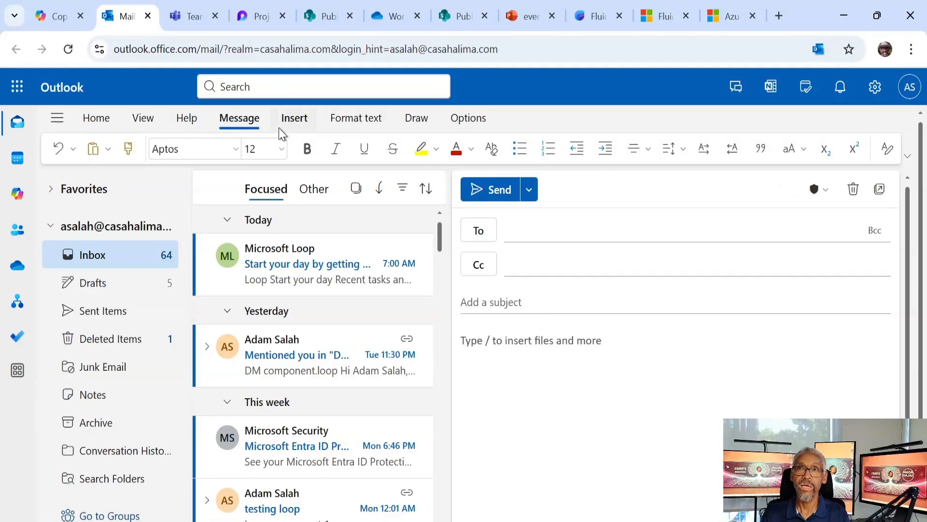
click(289, 118)
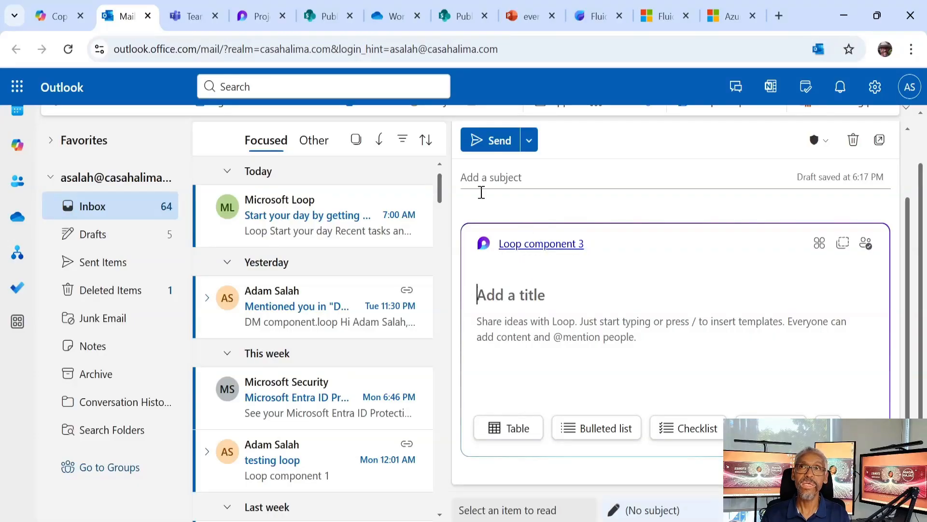
Reload the Loop page to check its recent list, and give the component in the Outlook email the title "Text in Email".
click(258, 16)
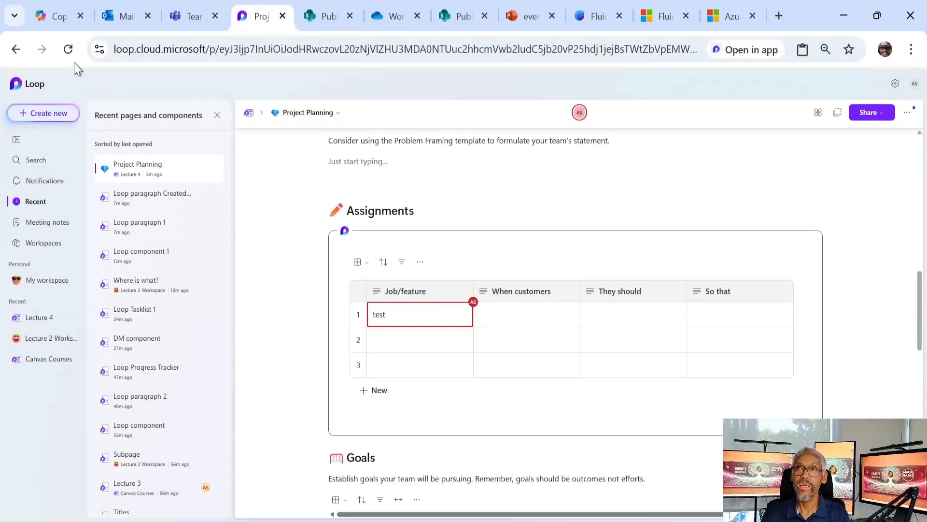
click(69, 51)
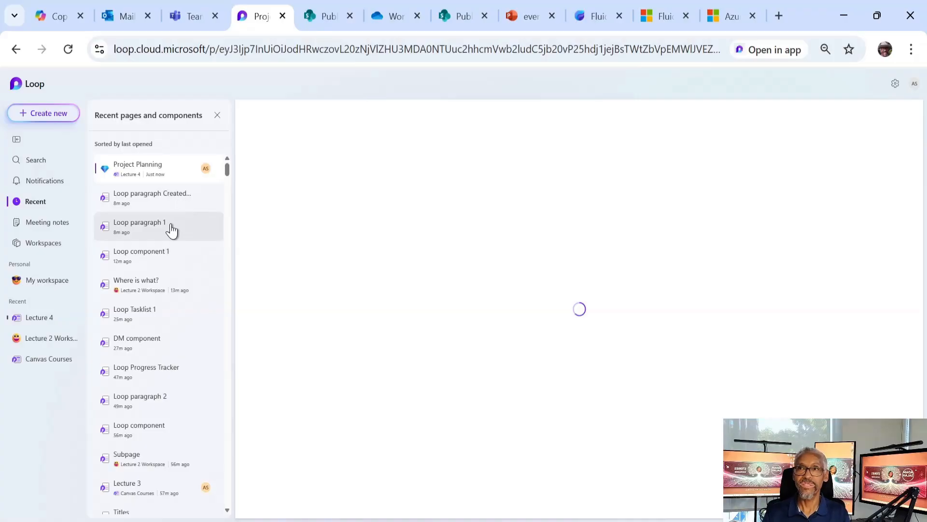
click(125, 16)
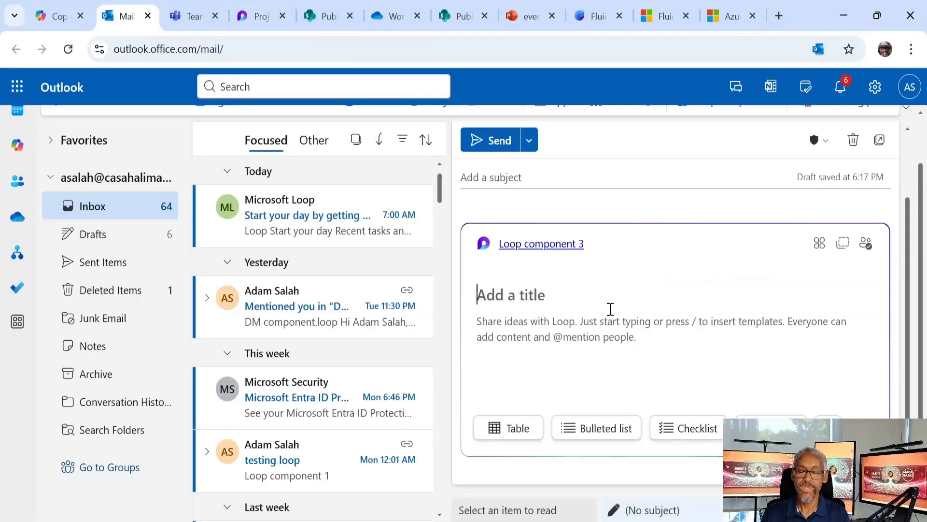
text(Text)
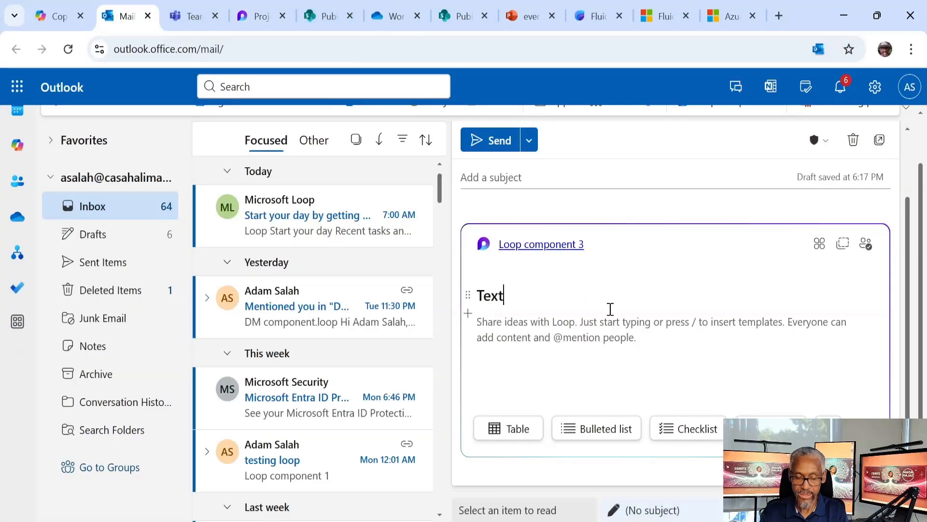
text( in Email)
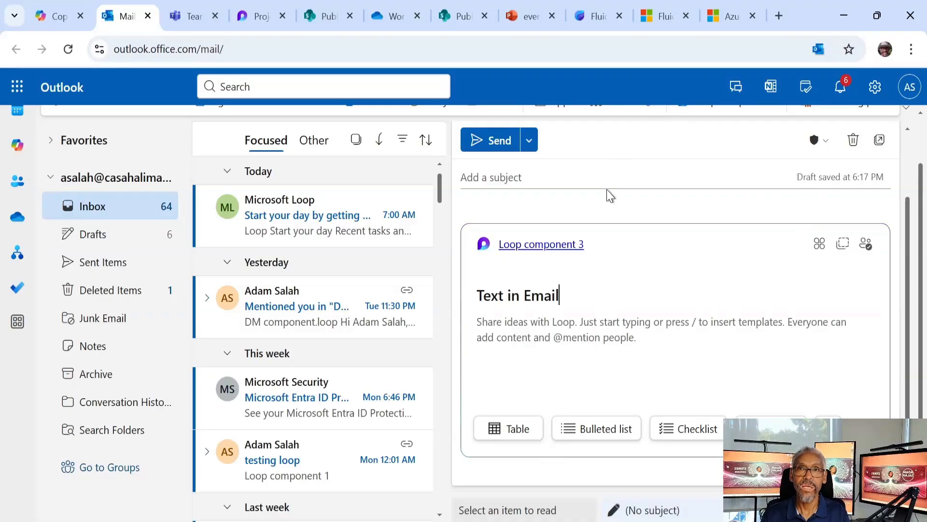
Address the email to the first suggested contact matching the recipient's first name.
scroll(607, 205, up, 2)
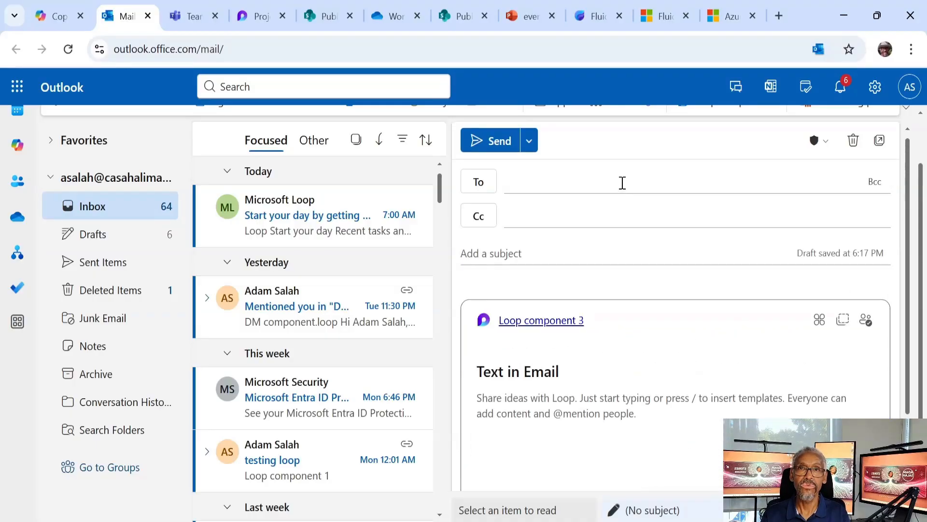
click(623, 182)
text(adam)
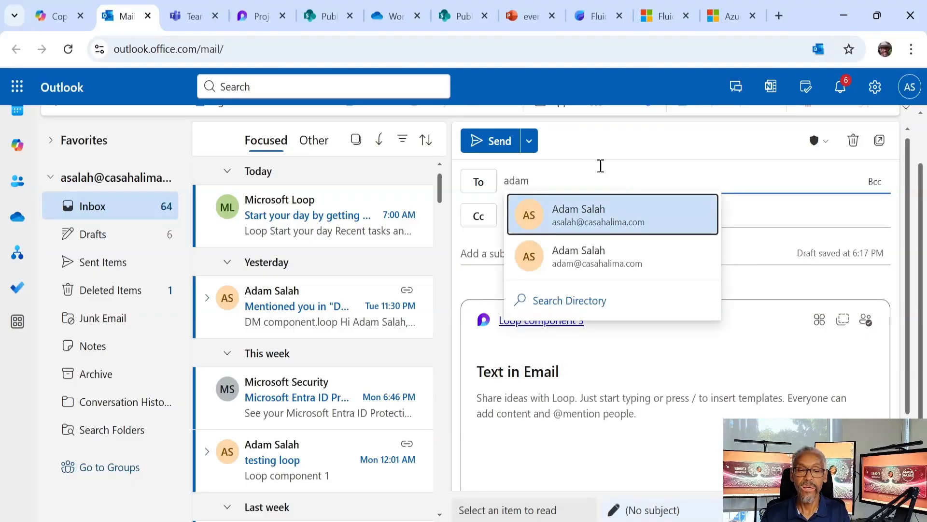
click(613, 218)
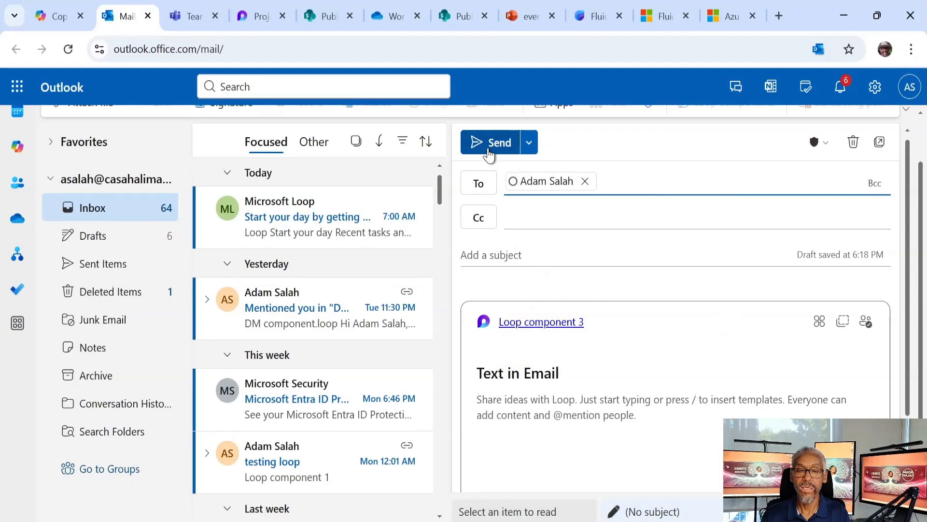
Give the email the subject "Testing loop lecture 4" and send it.
click(489, 154)
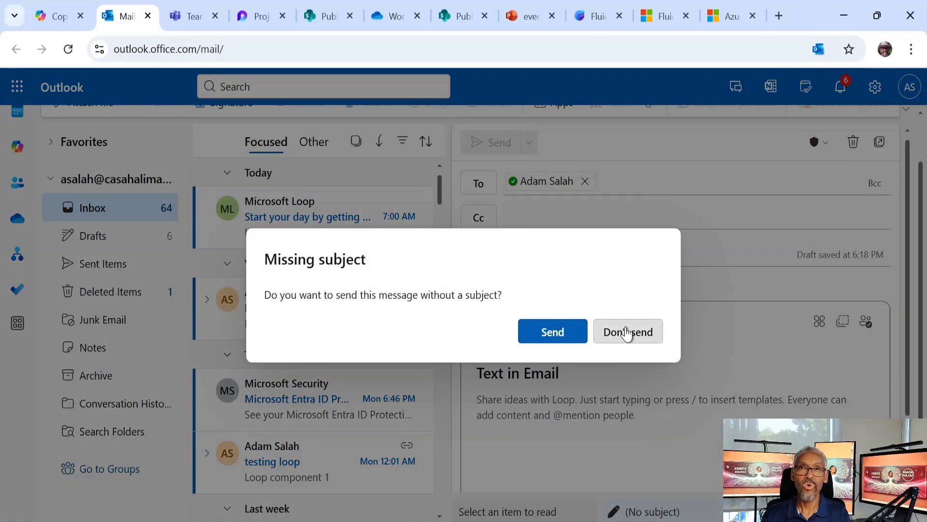
click(627, 333)
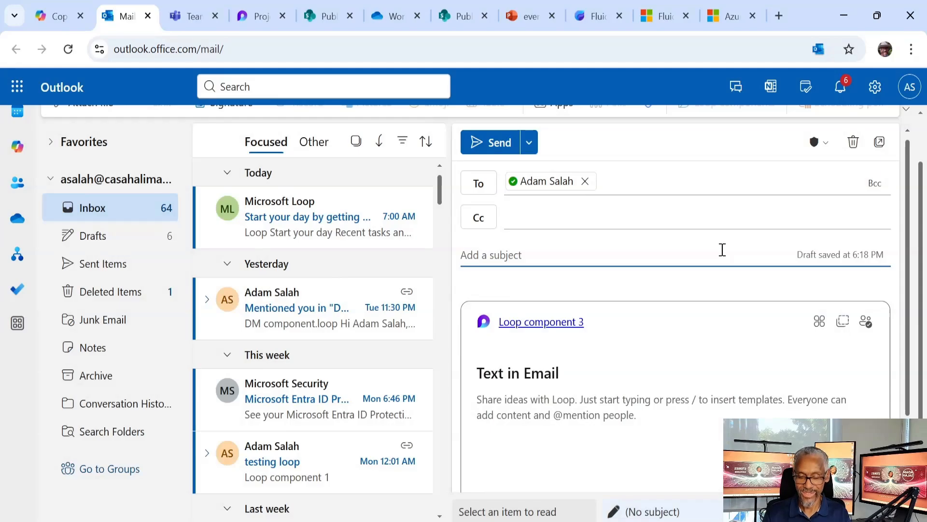
text(Testing)
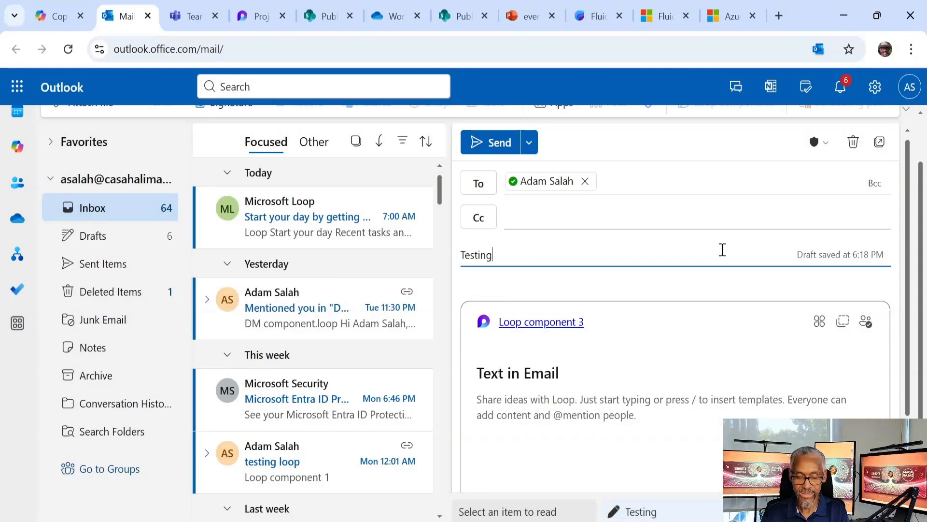
text( loop l)
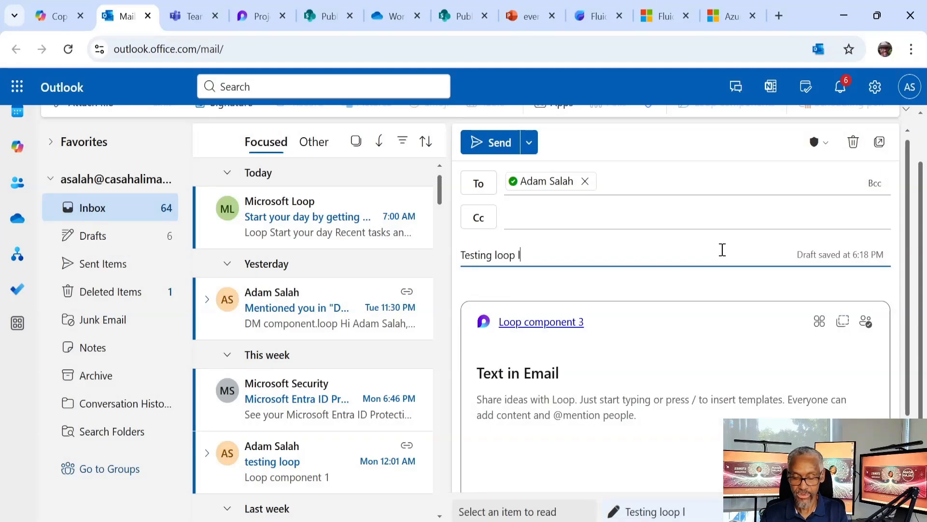
text(ecture 4)
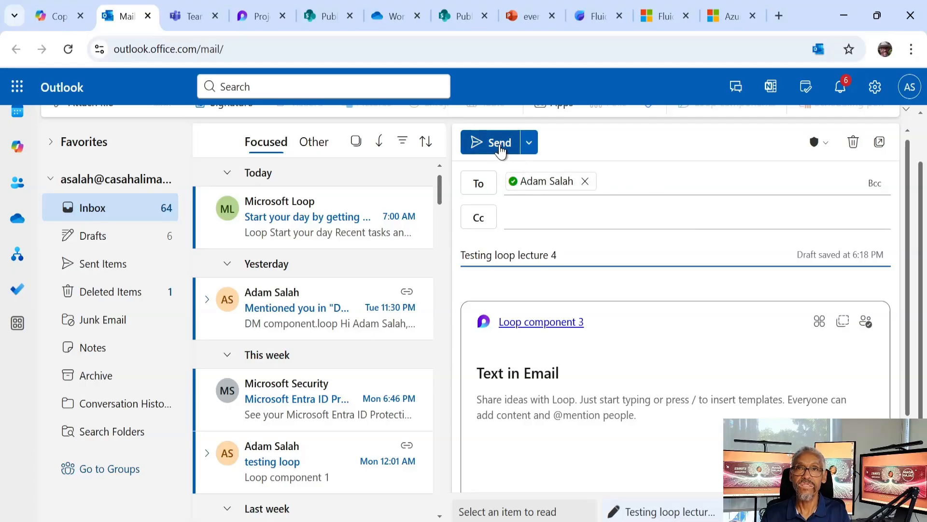
click(500, 148)
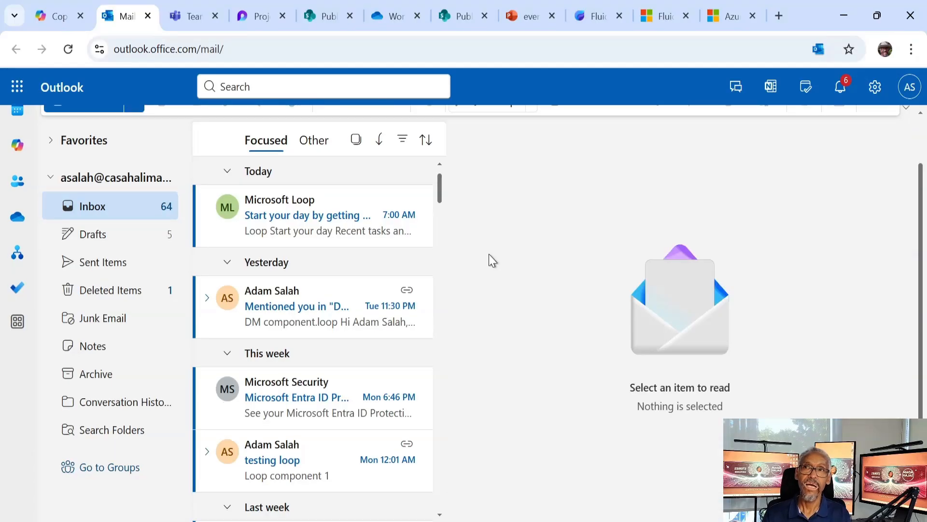
View the "Testing loop lecture 4" email in the sent mail and as received in the inbox.
click(83, 264)
click(282, 224)
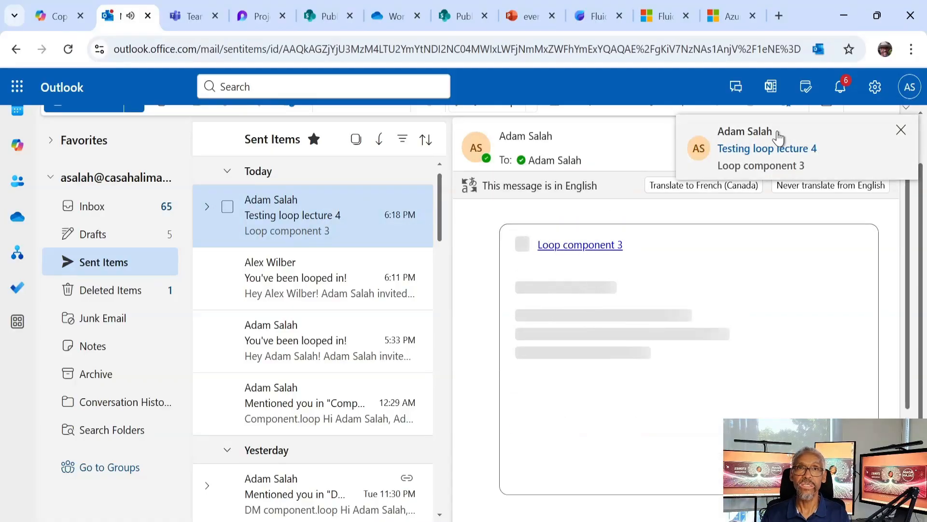
click(792, 160)
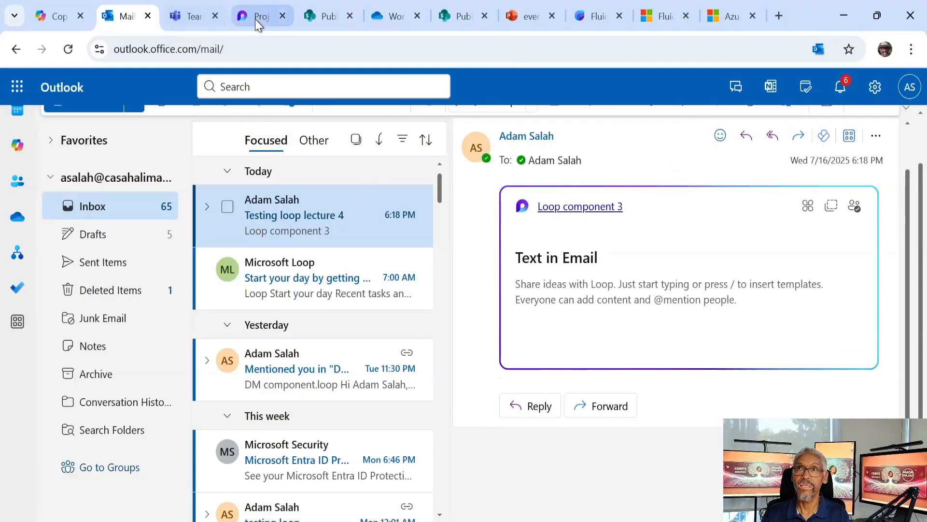
Switch to Loop, reload the page and open the emailed component from the recent pages and components.
click(258, 16)
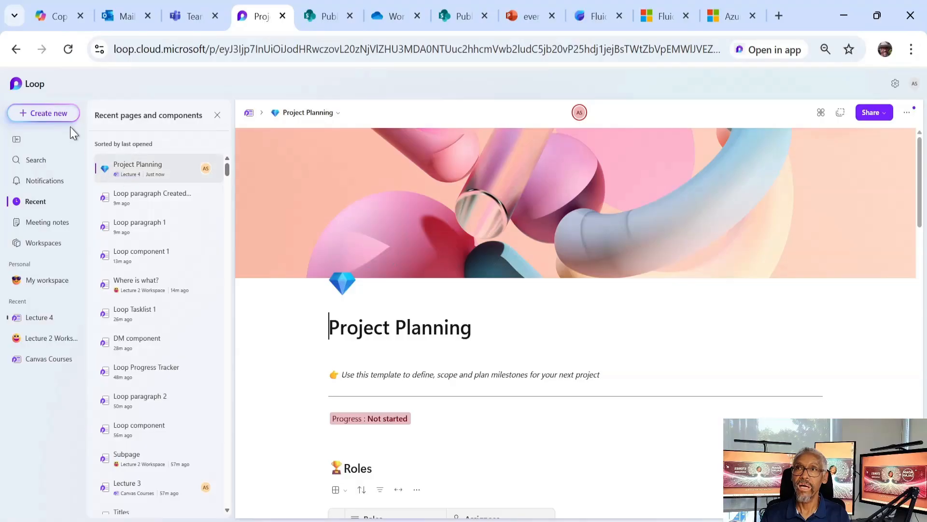
click(72, 48)
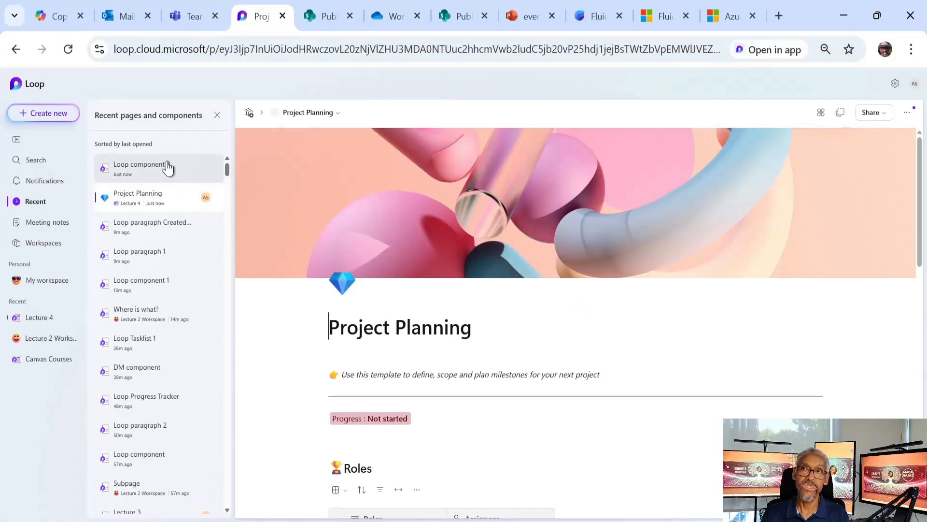
click(167, 167)
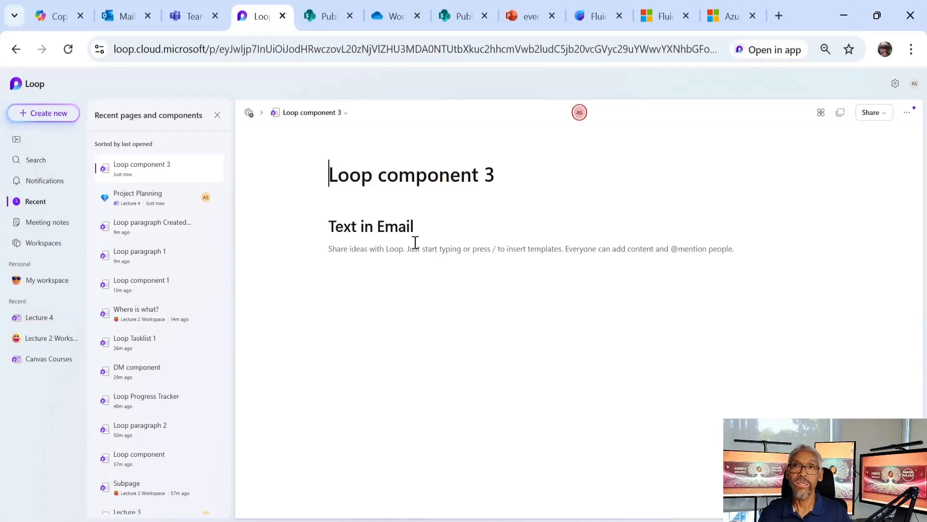
Check where Loop component 3 is stored by showing its location path.
drag(377, 226, 280, 232)
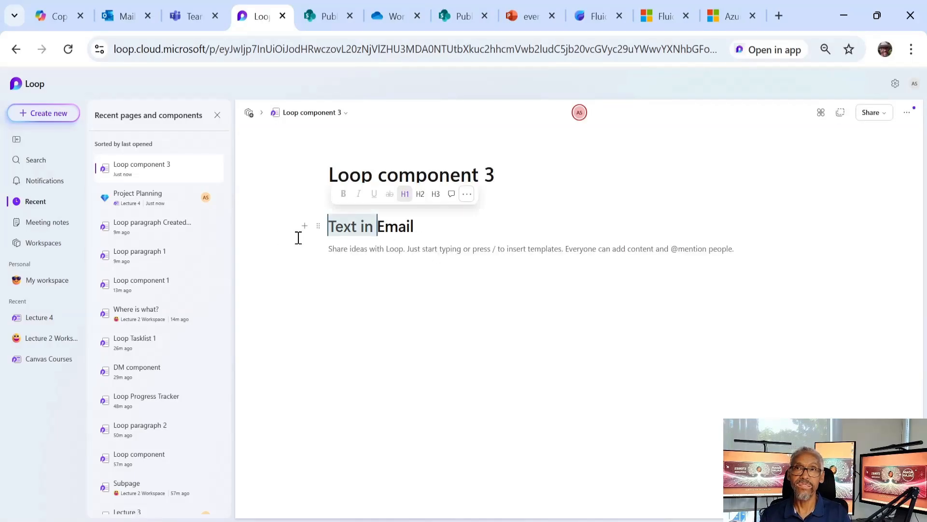
click(454, 232)
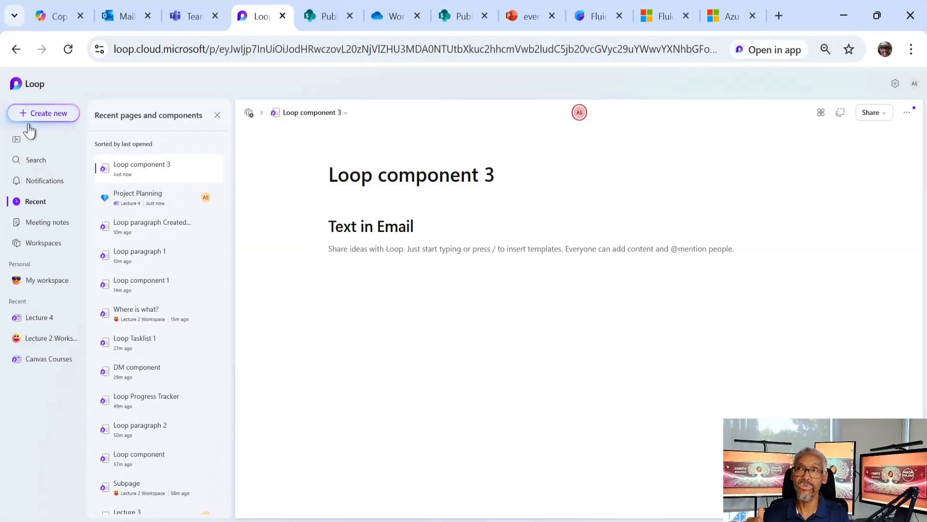
click(541, 244)
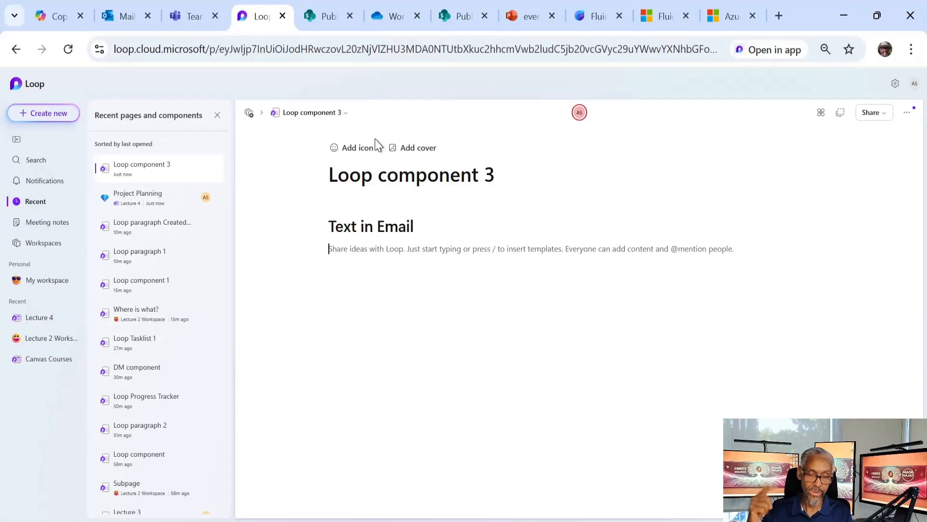
mouse_move(347, 119)
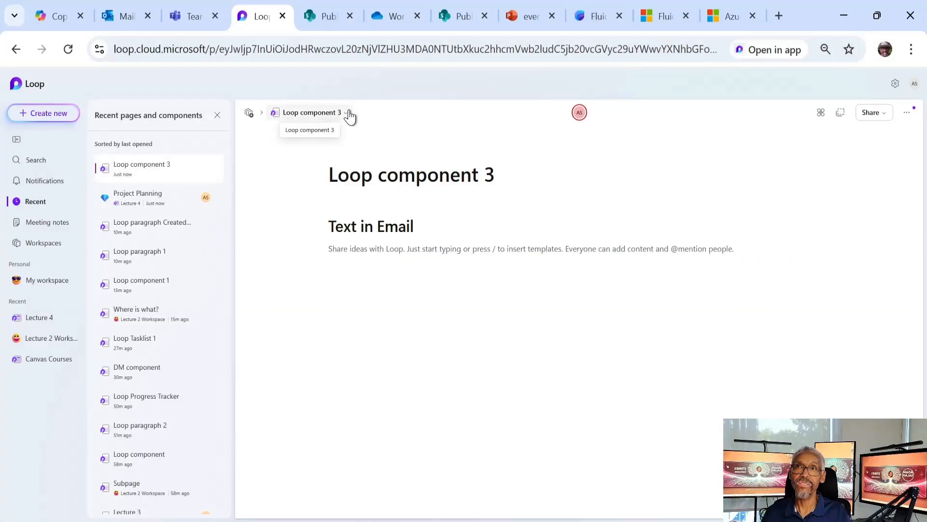
mouse_move(350, 116)
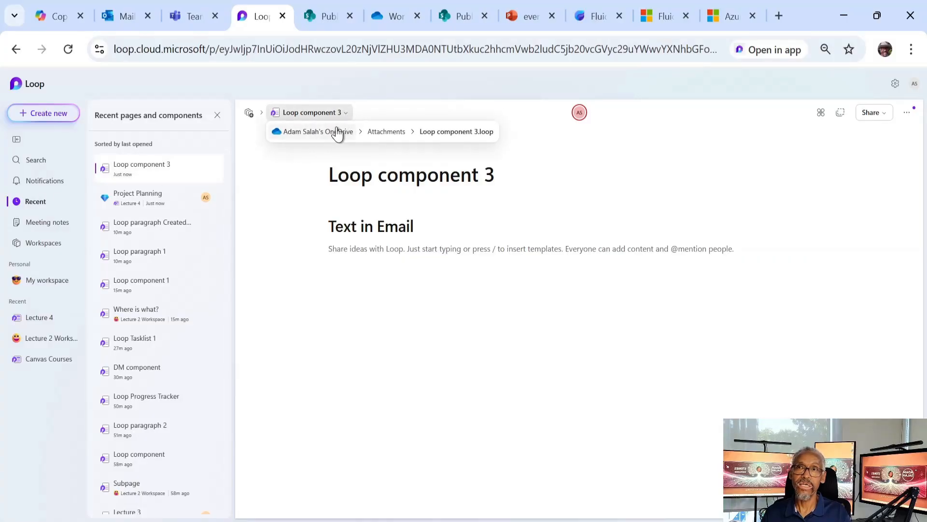
click(276, 173)
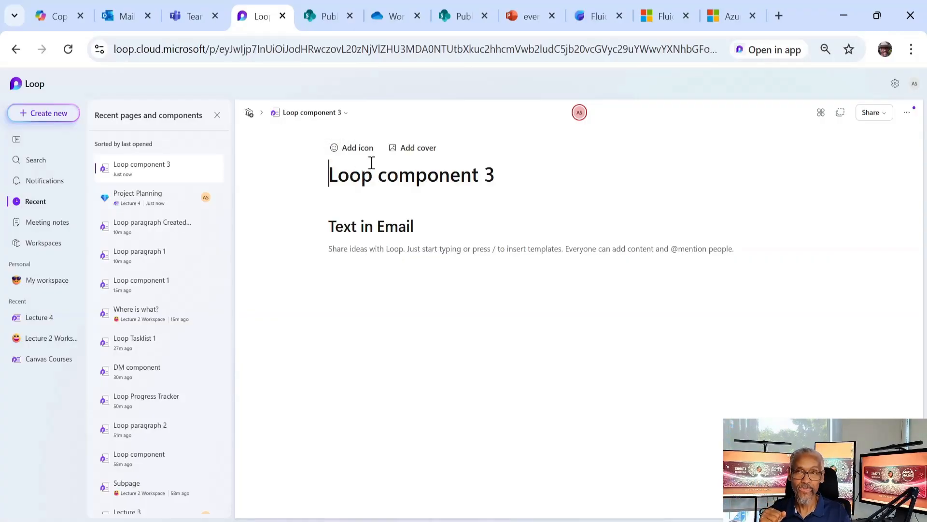
click(326, 116)
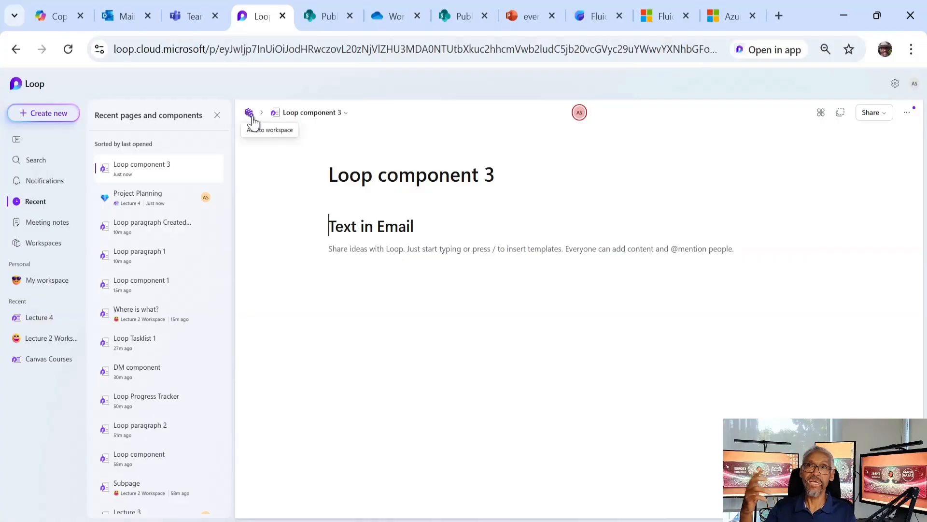
click(324, 117)
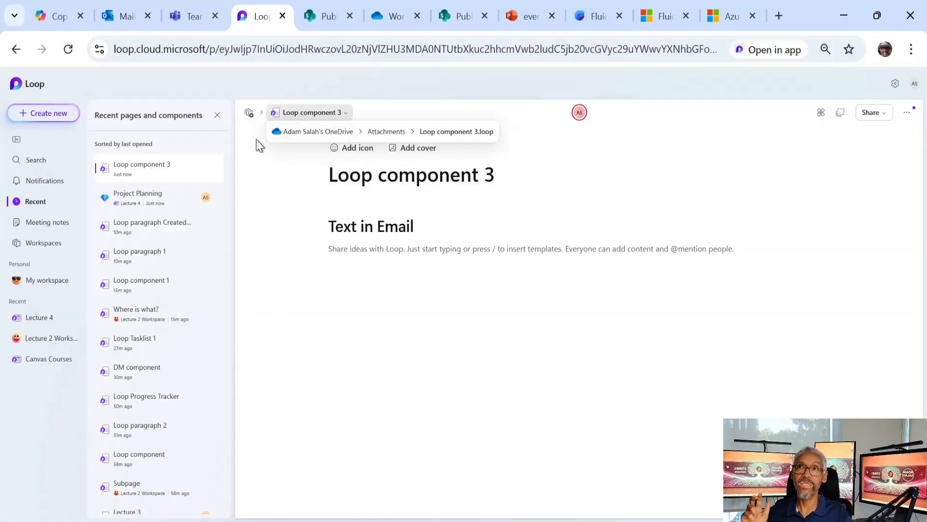
Add Loop component 3 to the Lecture 4 workspace and open it from that workspace.
click(249, 114)
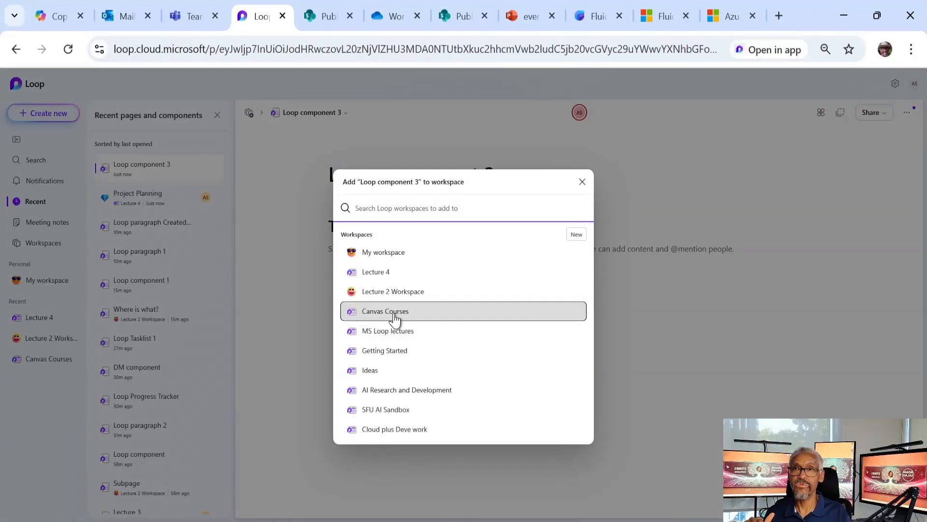
click(392, 283)
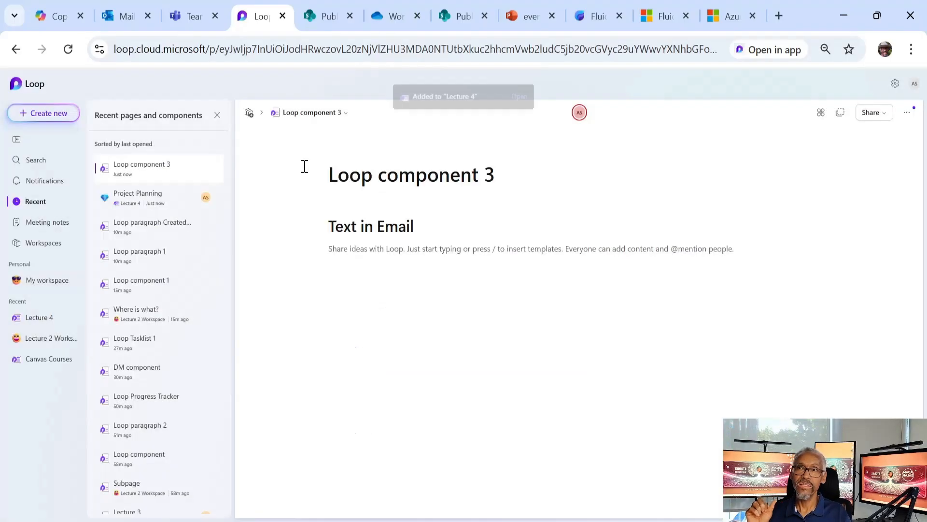
click(36, 317)
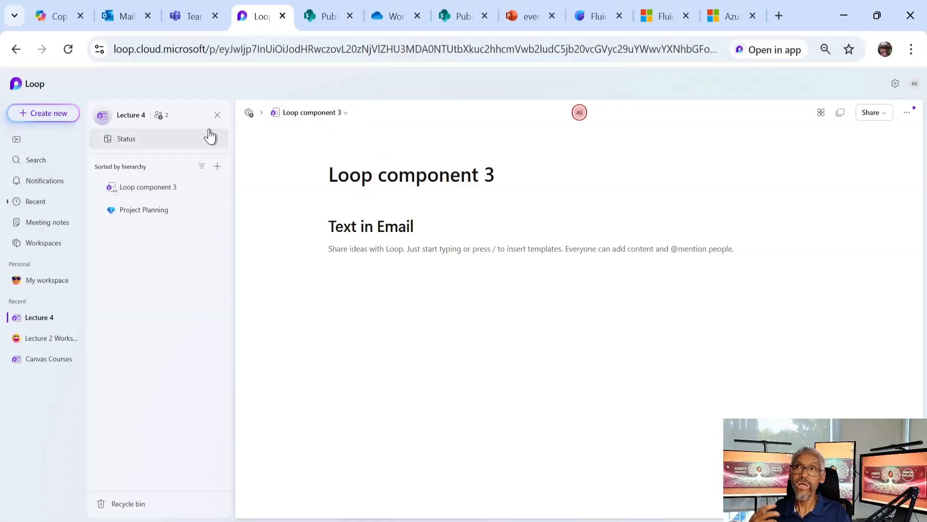
mouse_move(345, 115)
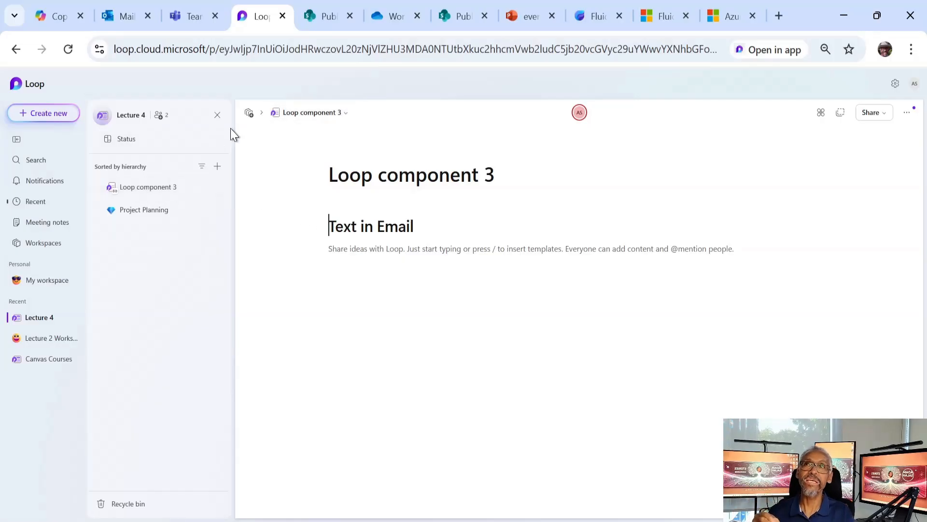
click(150, 192)
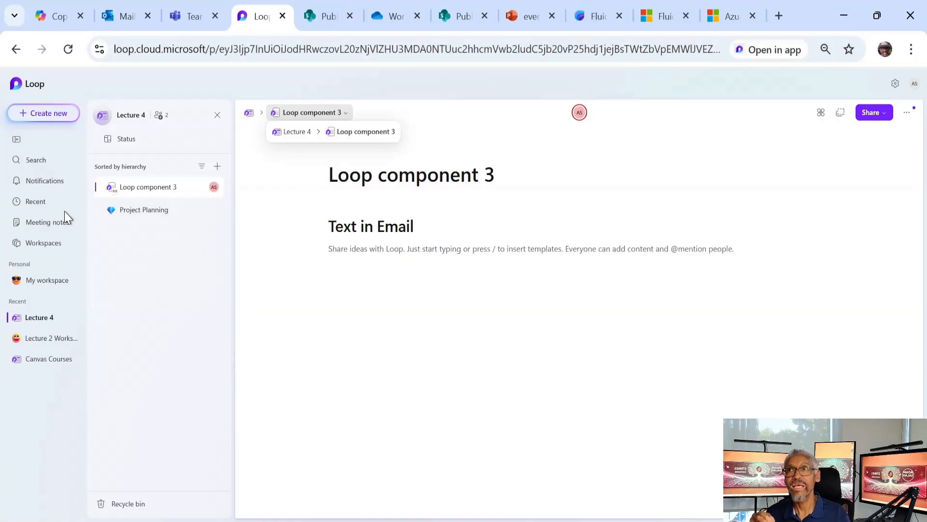
Reopen Loop component 3 from the recent pages and components and show its location path.
click(36, 203)
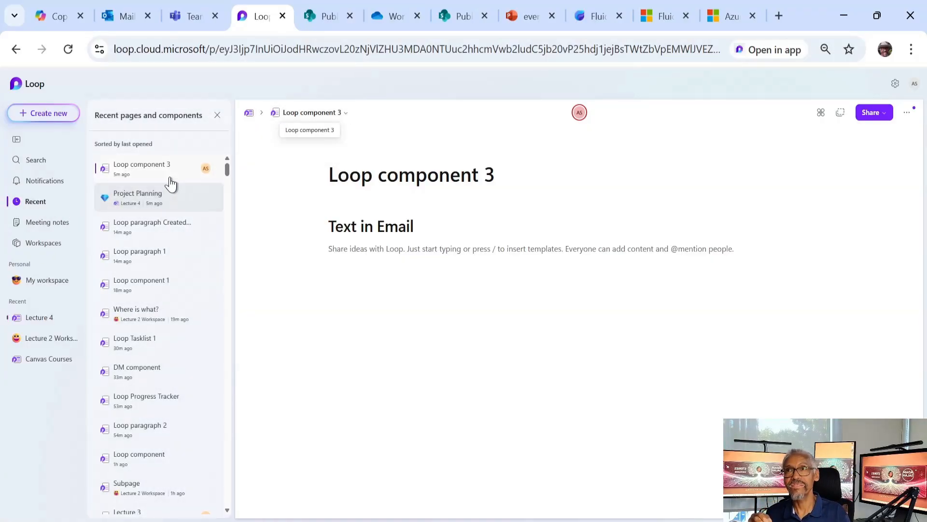
click(189, 170)
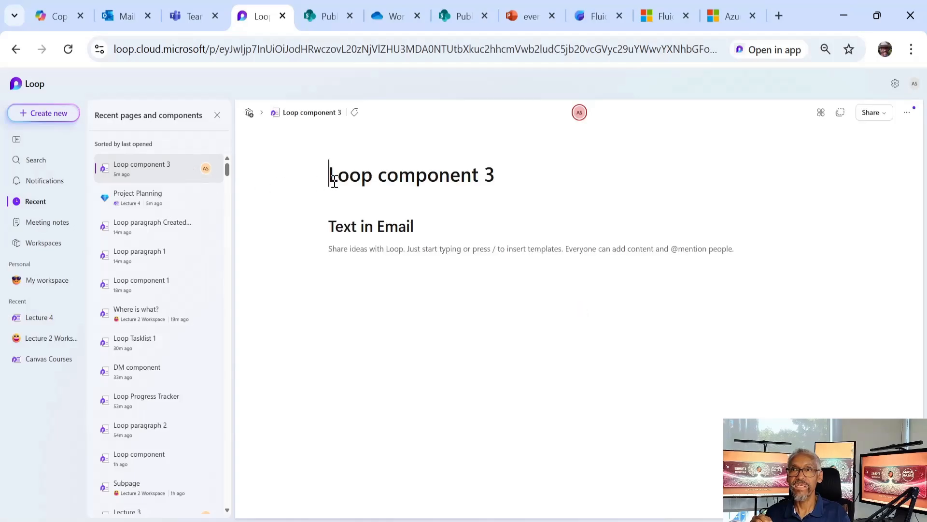
click(347, 121)
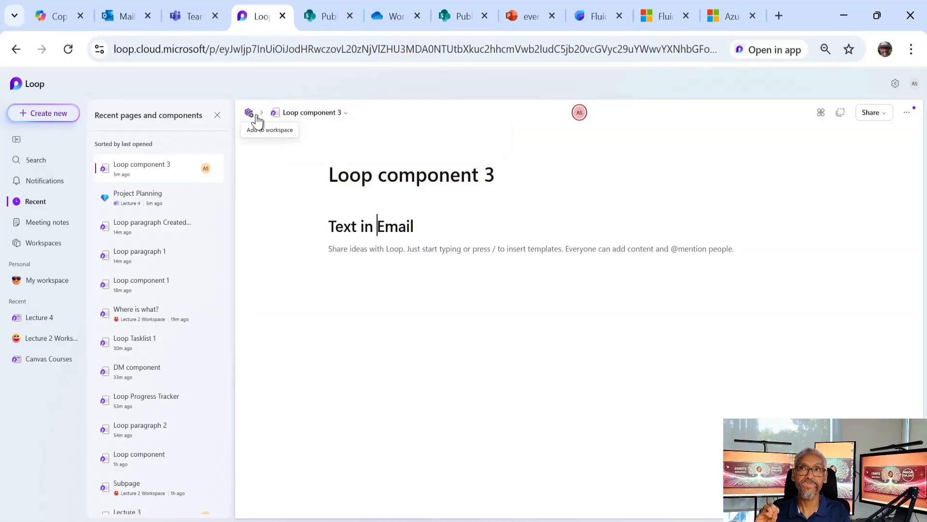
click(309, 224)
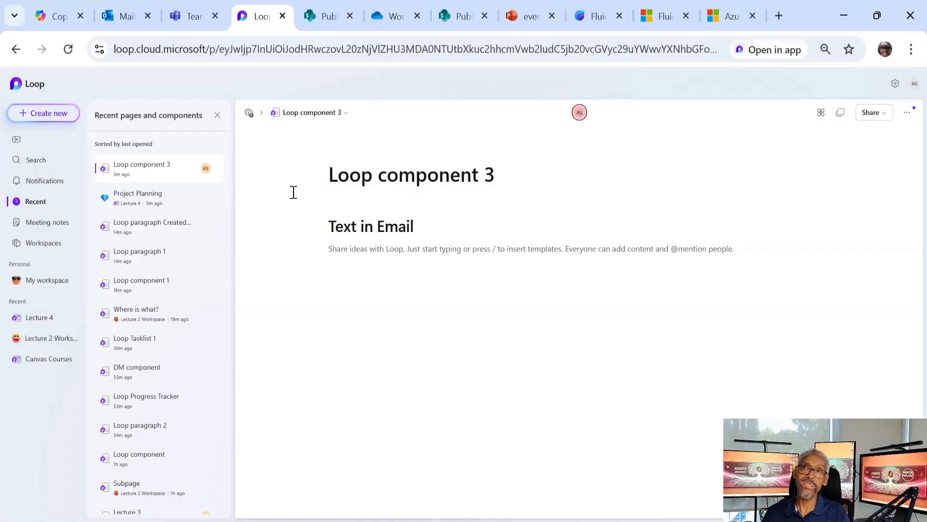
click(347, 114)
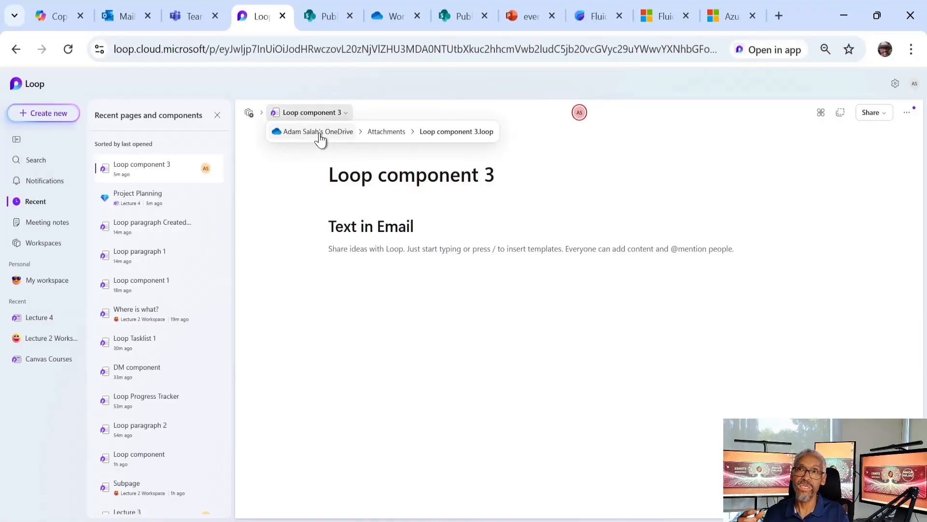
Open the Attachments folder that holds Loop component 3 in OneDrive and look through its files.
click(379, 131)
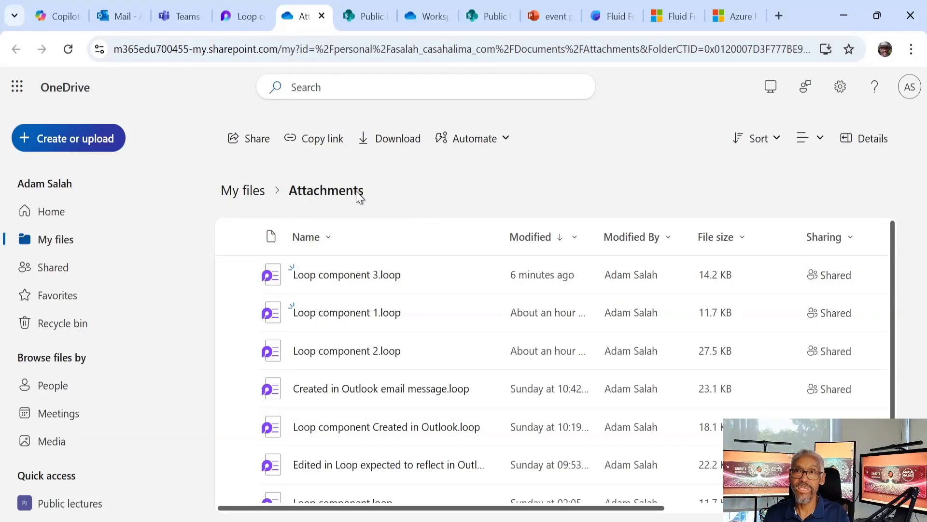
scroll(295, 329, down, 1)
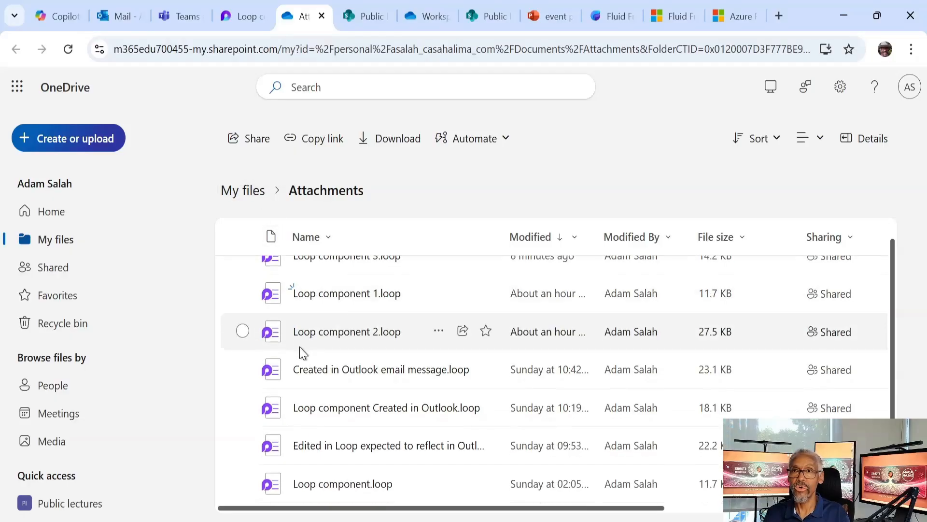
scroll(299, 358, up, 1)
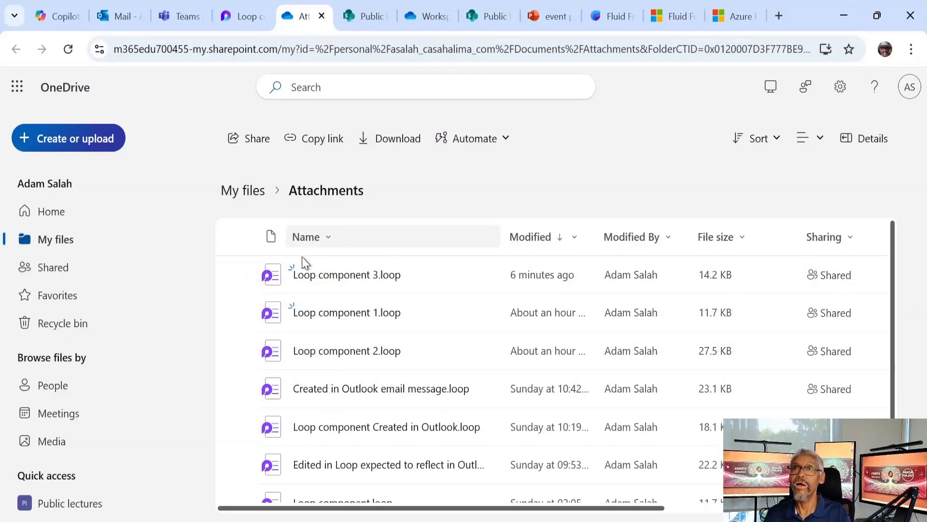
Browse the folders in My files, then reopen Attachments and examine the Loop files it contains.
click(258, 195)
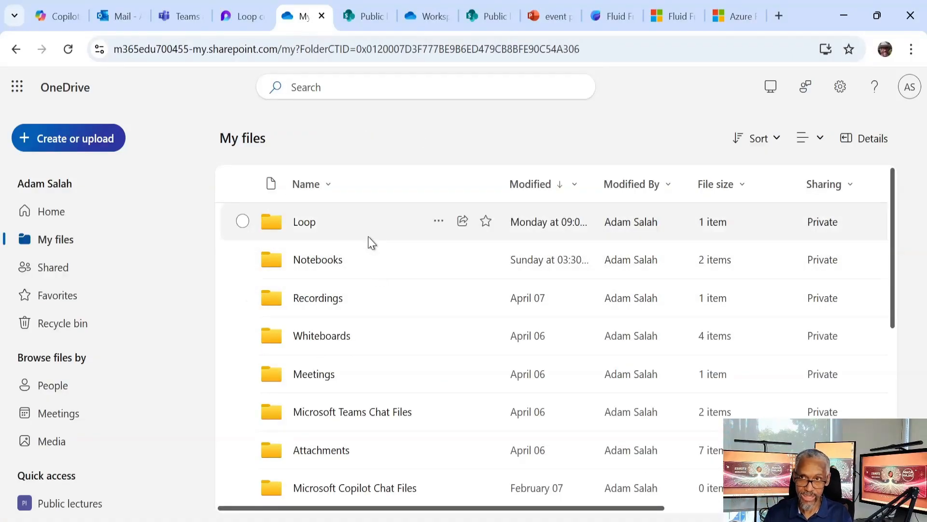
scroll(370, 290, down, 5)
scroll(371, 297, up, 5)
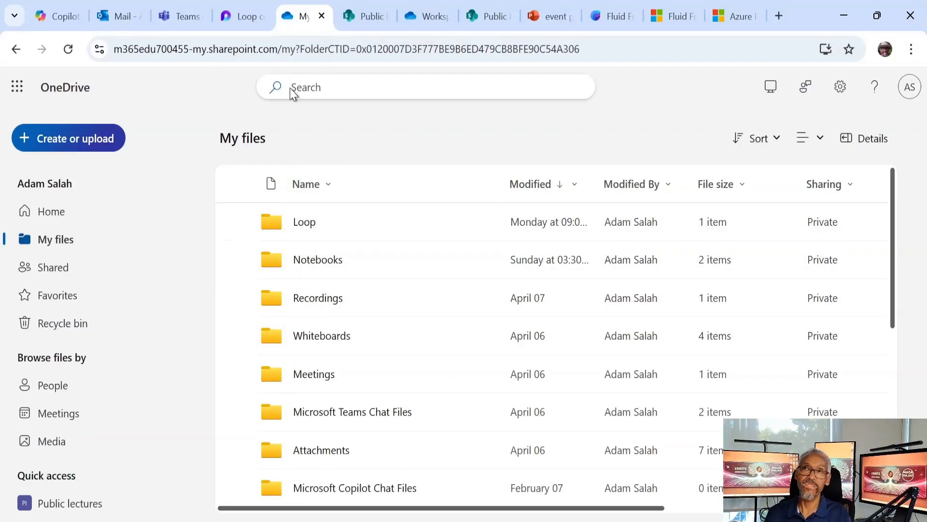
scroll(327, 270, down, 3)
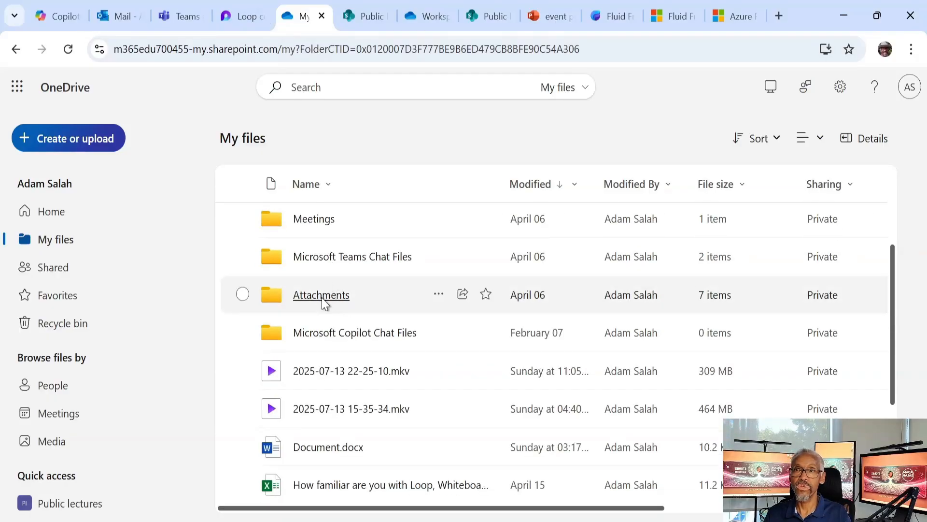
click(322, 298)
scroll(339, 295, down, 1)
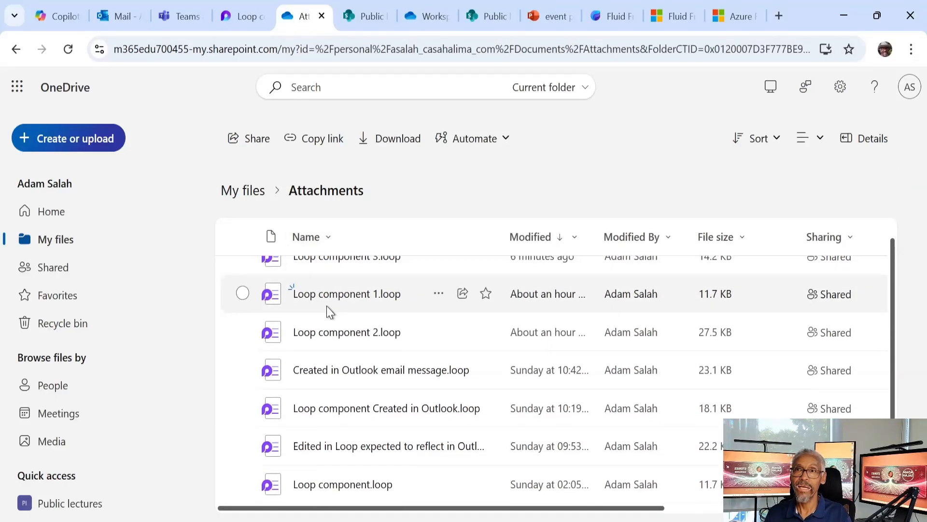
scroll(326, 305, up, 1)
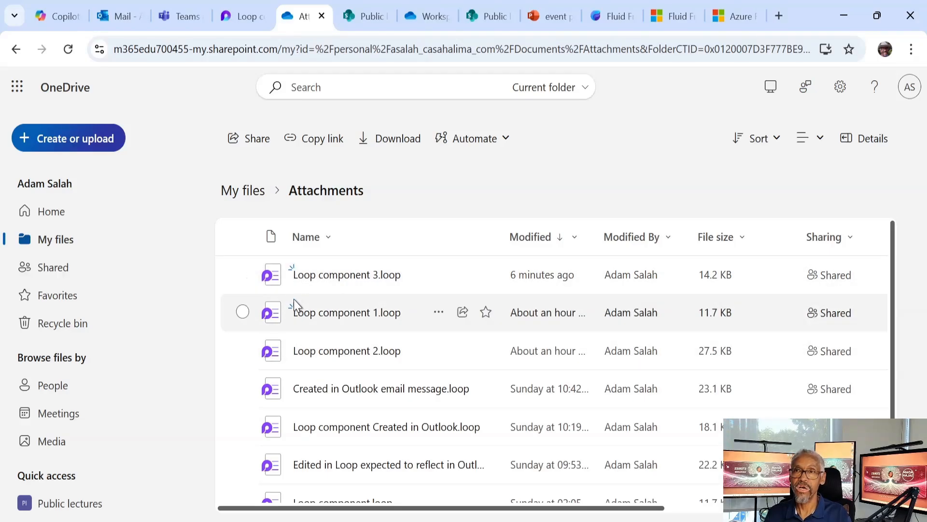
scroll(297, 363, down, 1)
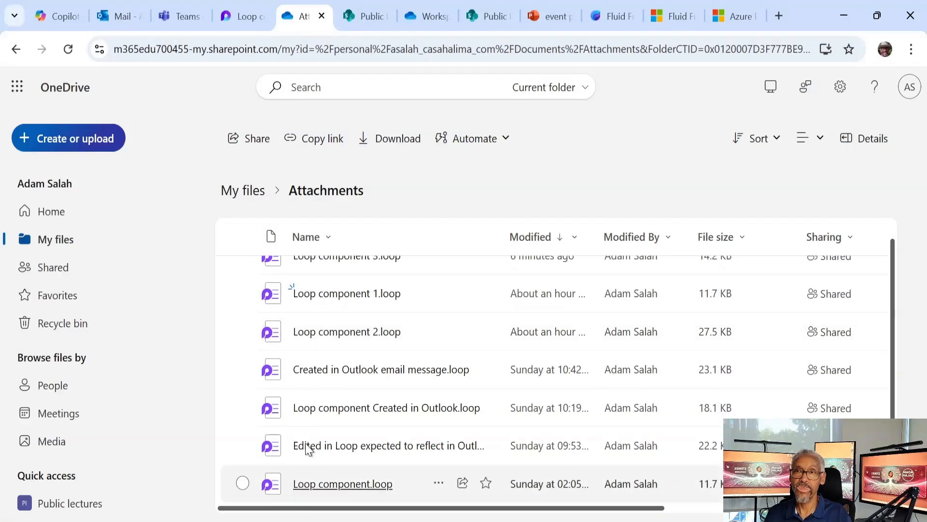
scroll(325, 336, up, 1)
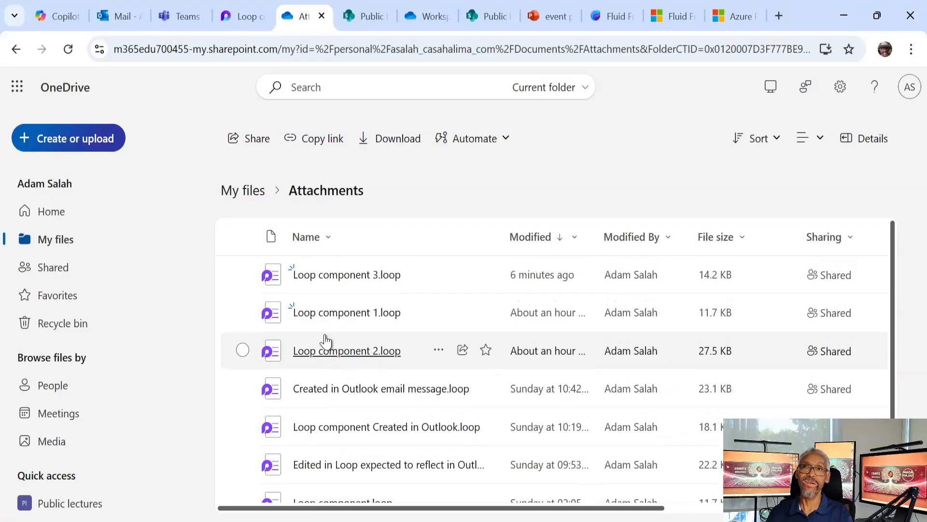
Switch to Teams and try to add a Loop component to a new post in the MGCI team's General channel.
click(181, 12)
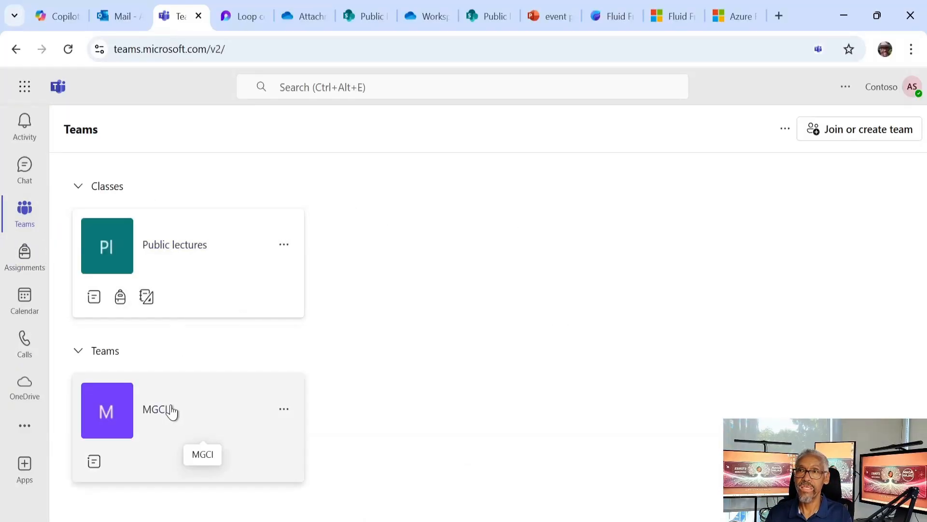
click(170, 408)
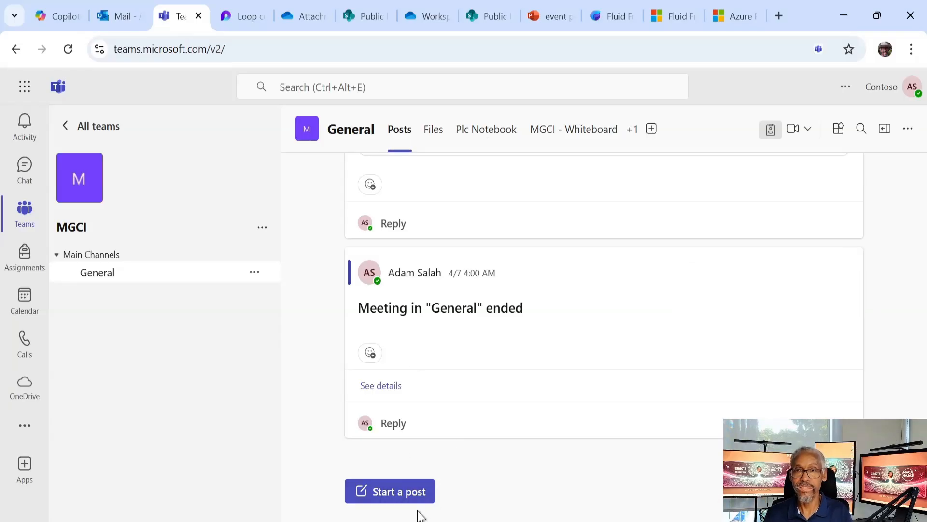
click(413, 490)
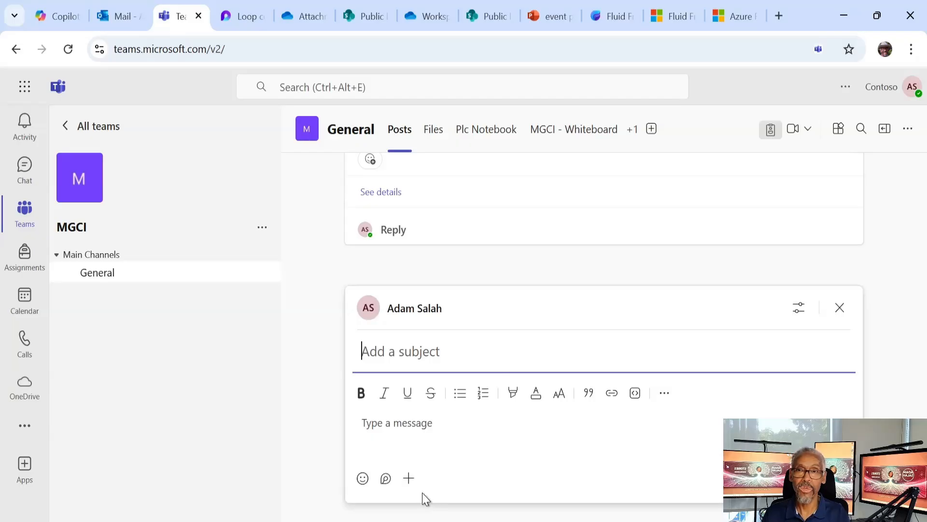
click(385, 486)
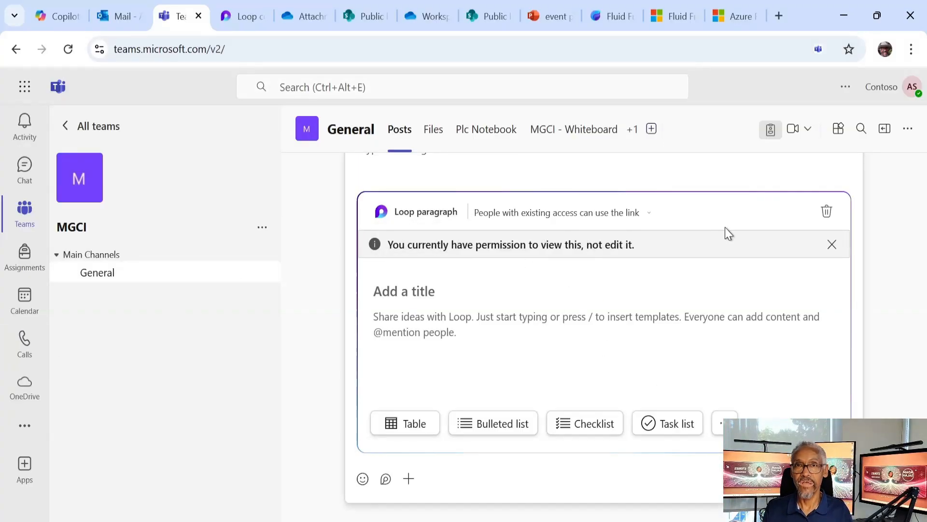
Open the Public lectures team's General channel and discard its unsent Component.loop draft post.
click(23, 229)
click(190, 257)
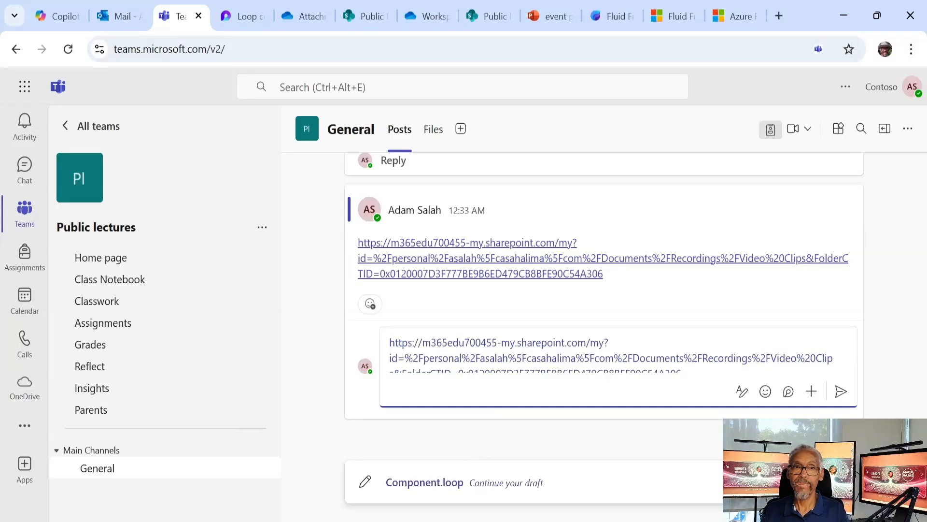
click(595, 476)
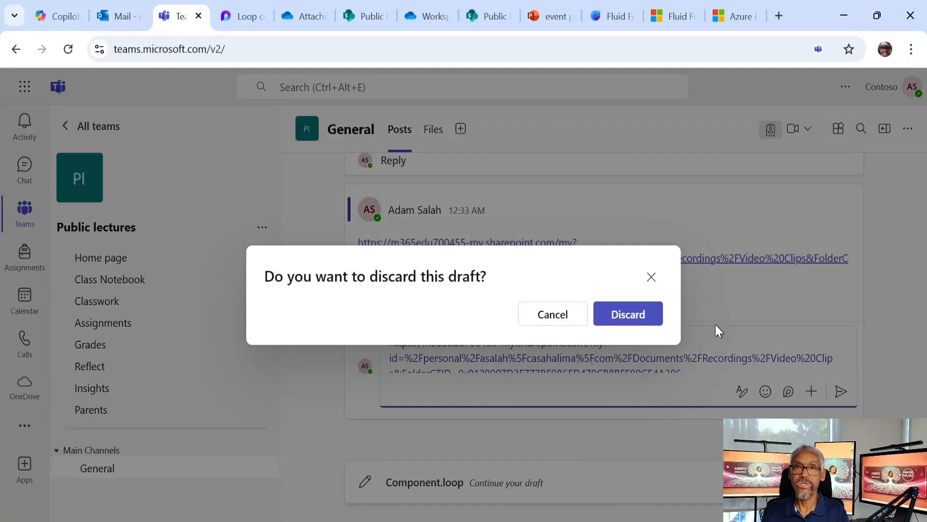
click(628, 314)
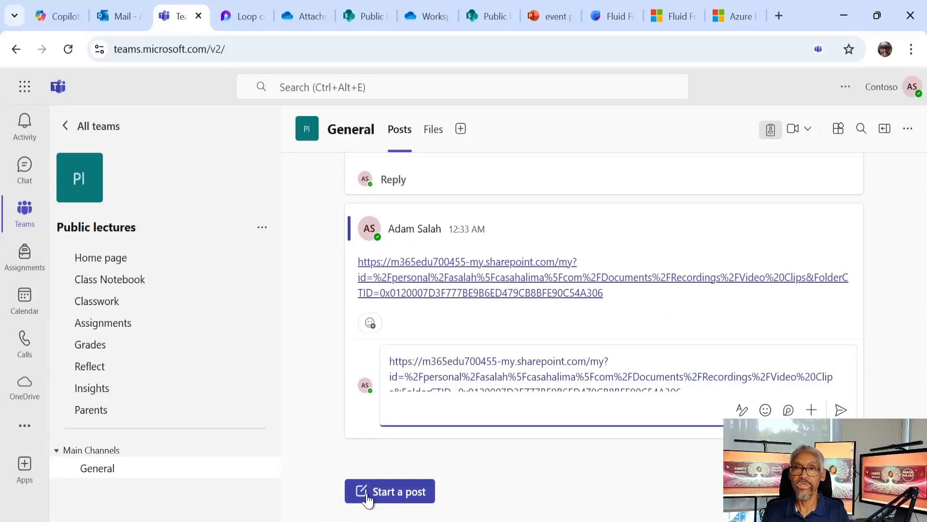
Start a post in the General channel and insert a Loop component titled "Created in General channel of Tems Team".
click(400, 490)
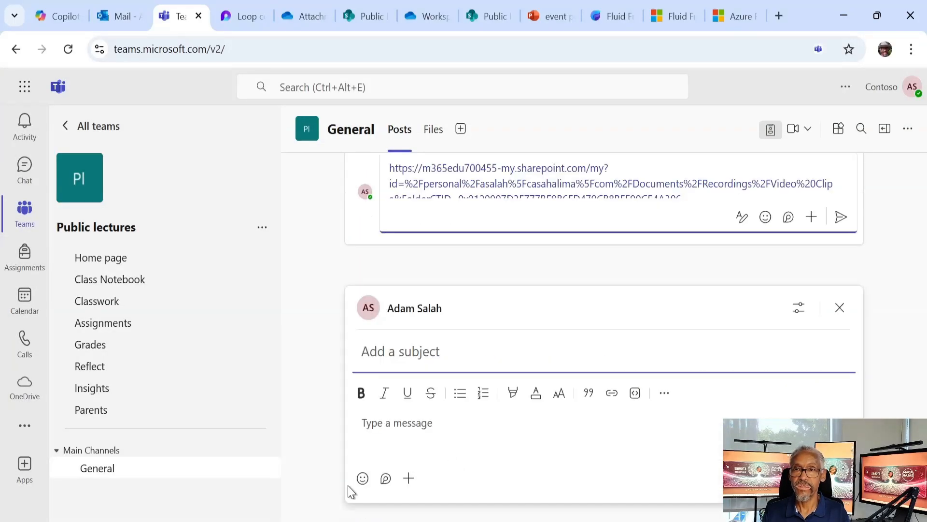
click(386, 480)
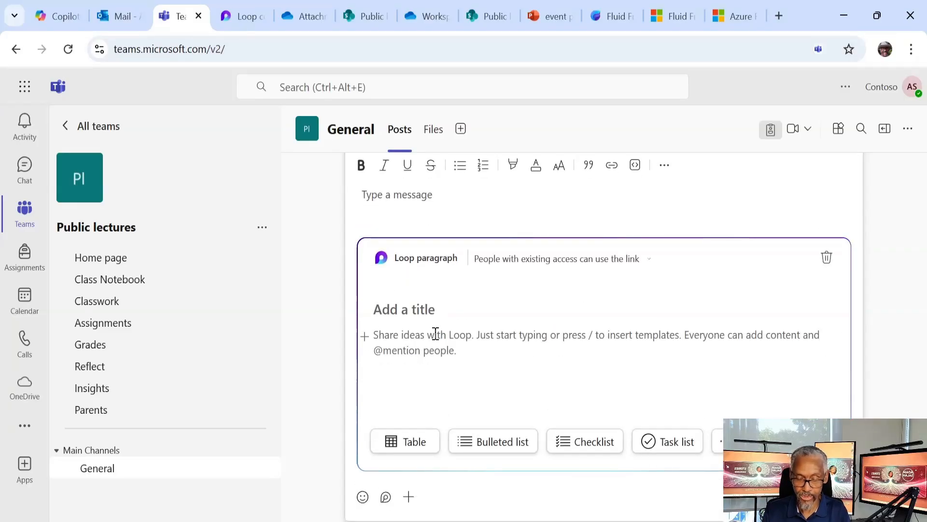
text(Cr)
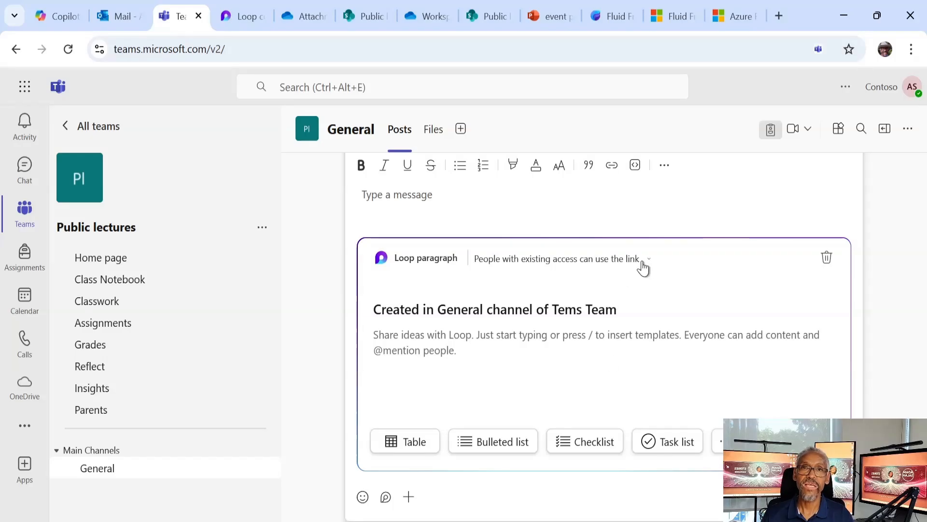
Apply link access for only people with existing access, make the component a bulleted list and publish the post.
click(649, 257)
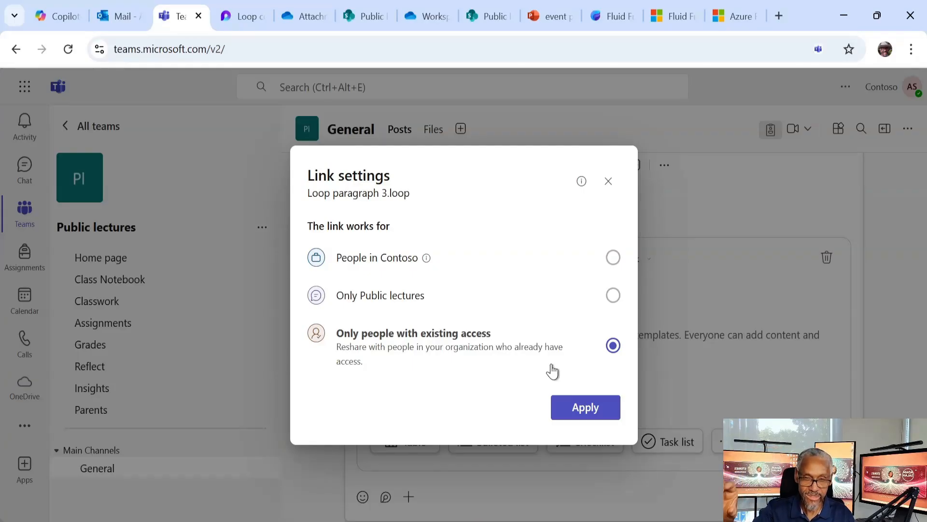
click(581, 416)
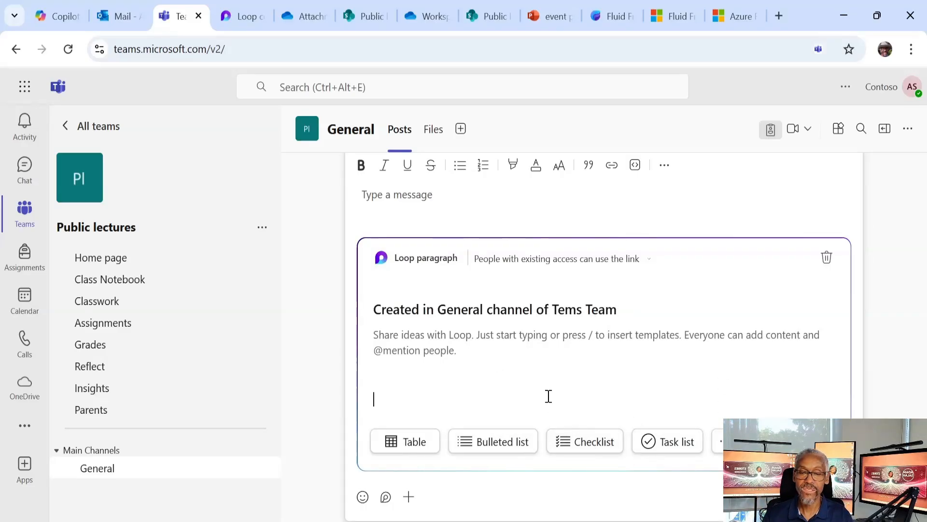
click(487, 446)
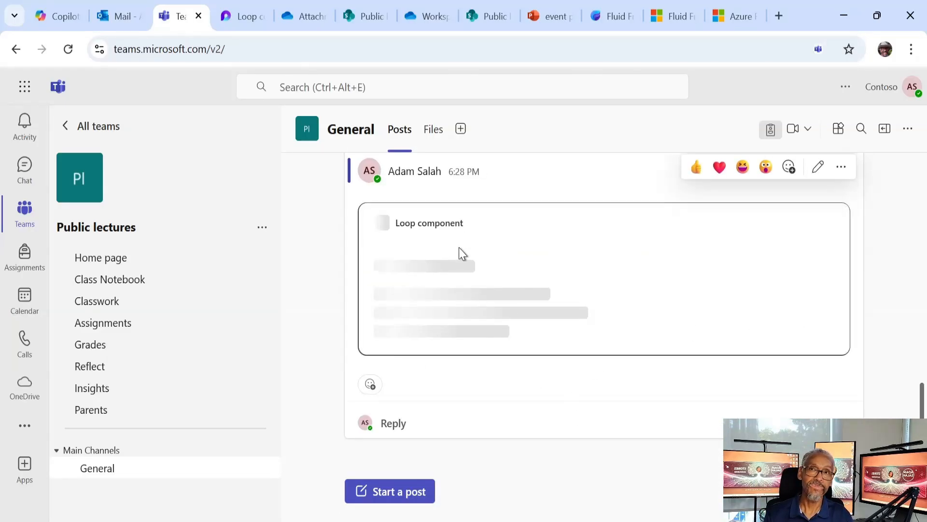
Switch to Loop, open the recent component "Loop paragraph Created in MS Teams" and look up its storage location.
click(245, 16)
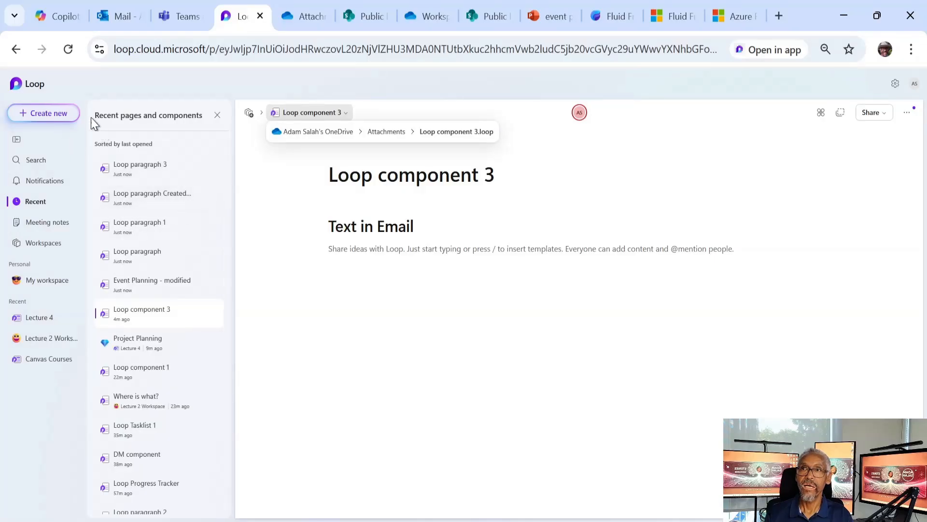
click(145, 195)
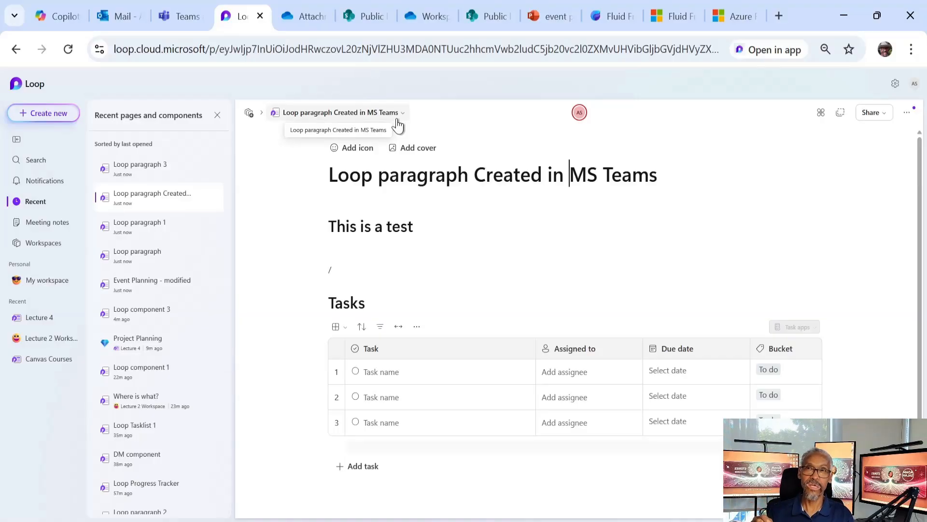
click(397, 125)
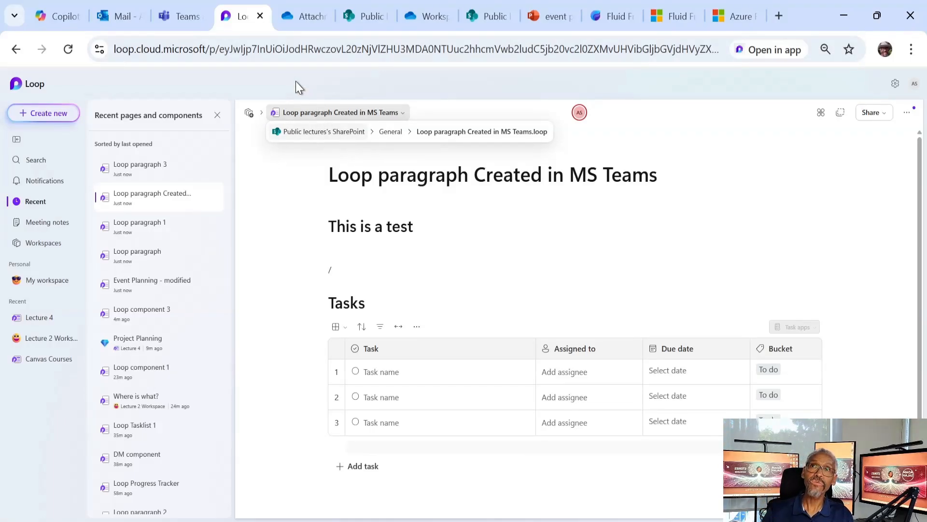
Switch to Teams, look through the General channel's files and open the Public lectures document library in SharePoint.
click(184, 16)
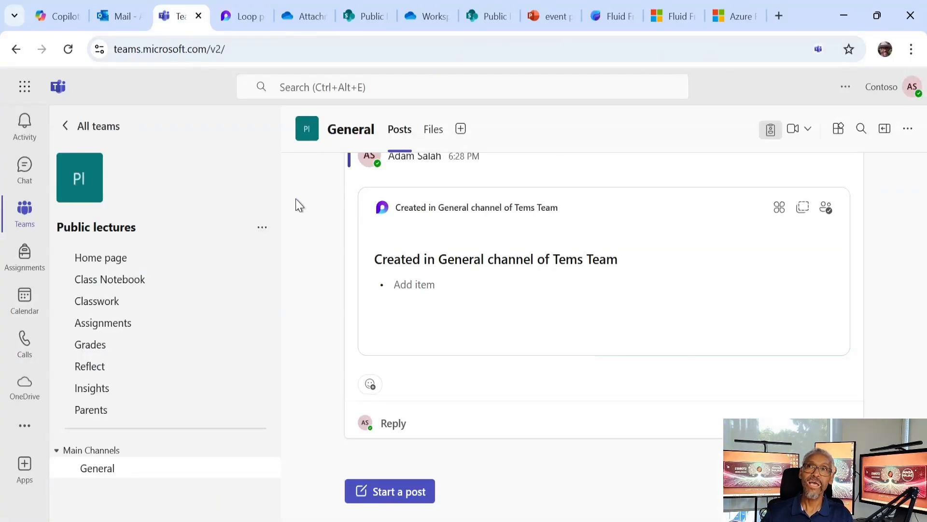
click(438, 138)
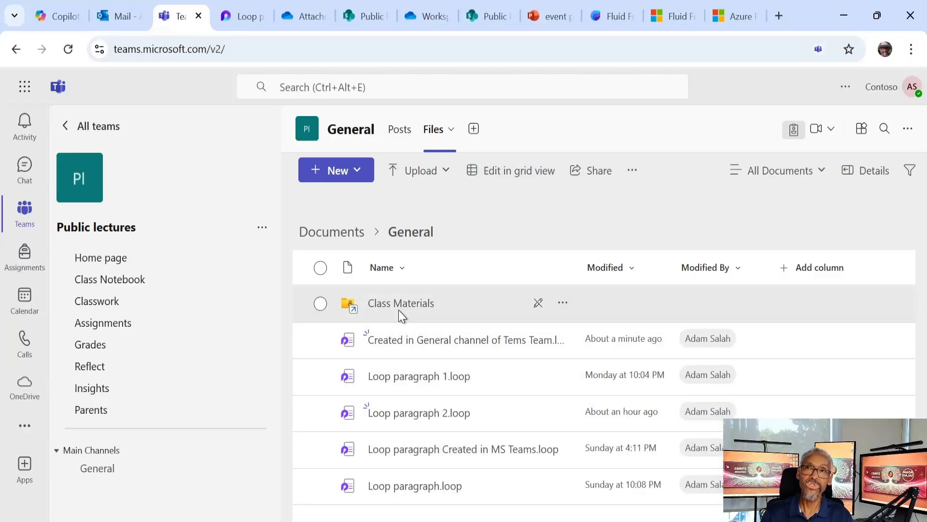
double_click(401, 234)
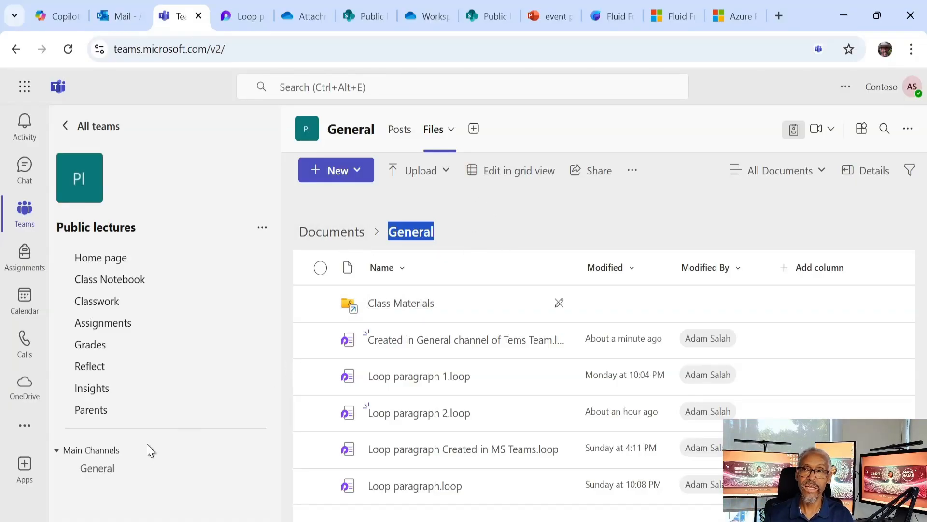
click(630, 172)
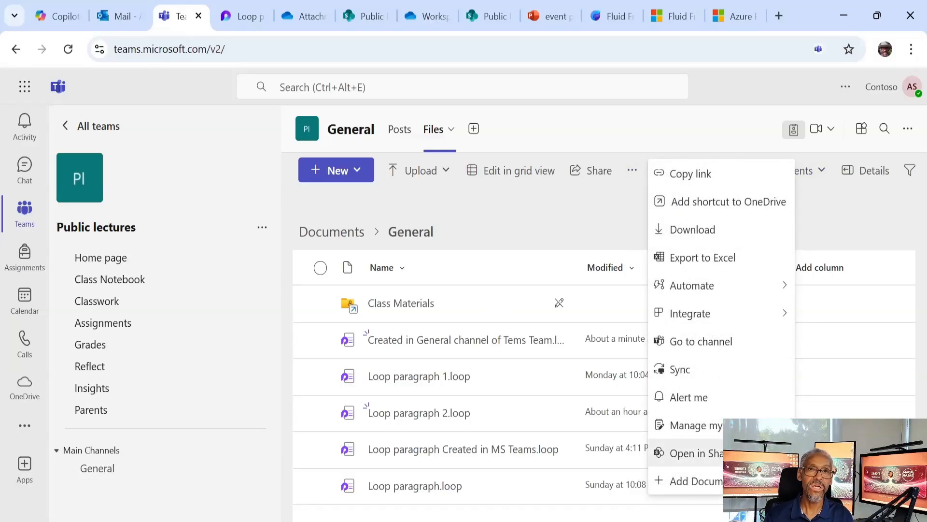
click(695, 453)
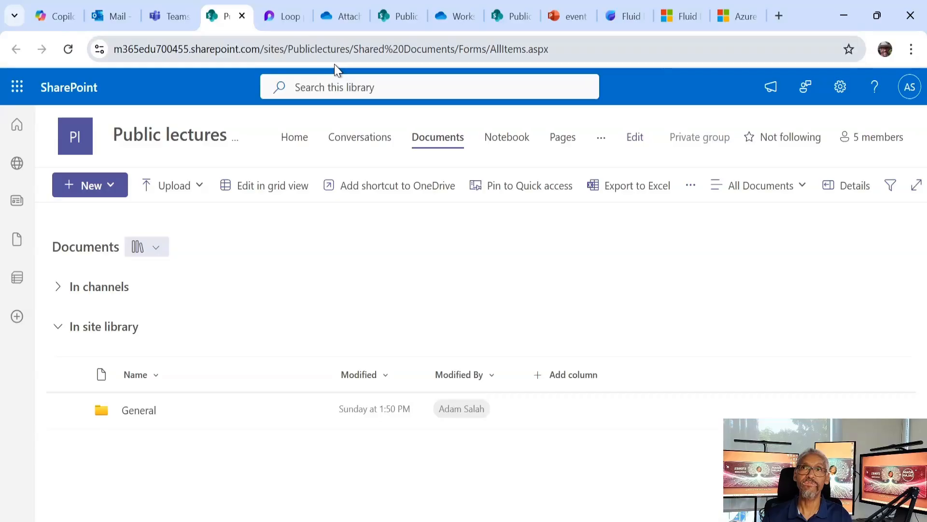
Examine the parts of the Public lectures site address, then open the library's General folder to view its Loop files.
drag(354, 47, 290, 48)
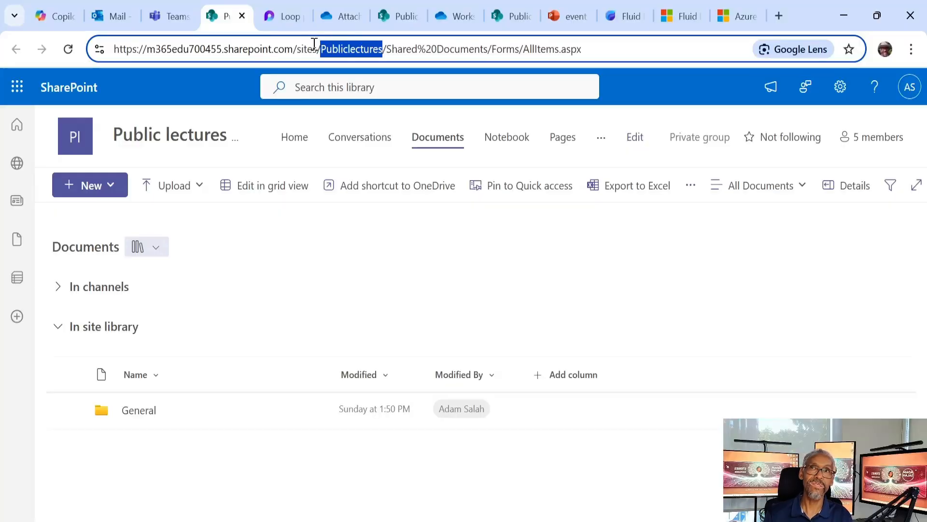
double_click(309, 49)
click(274, 49)
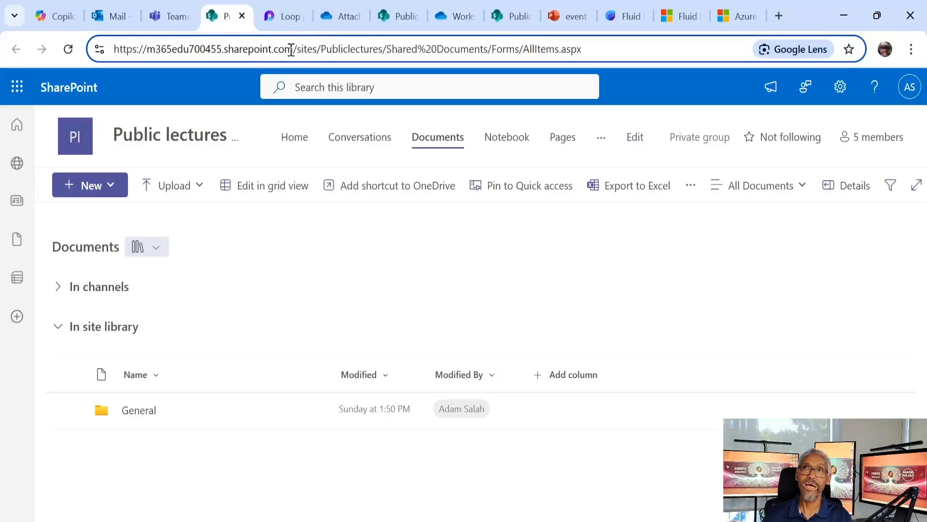
drag(293, 49, 76, 49)
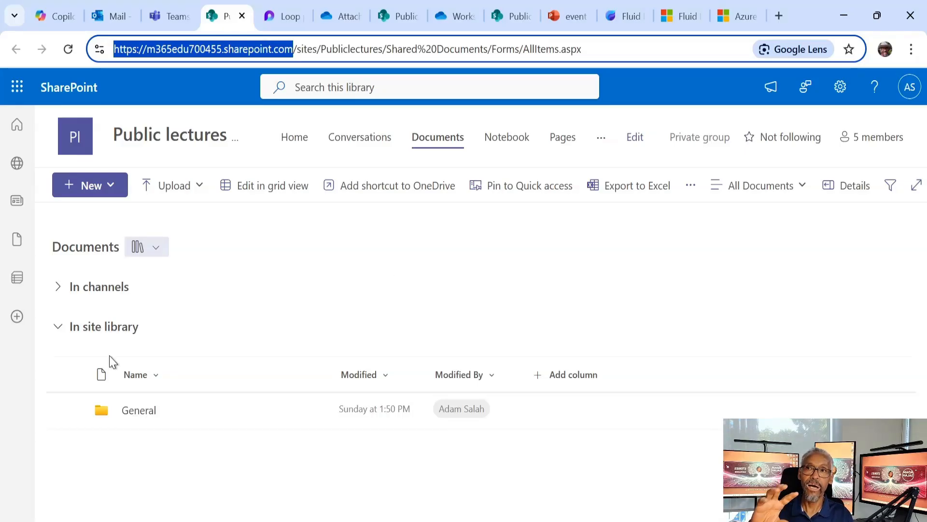
click(139, 410)
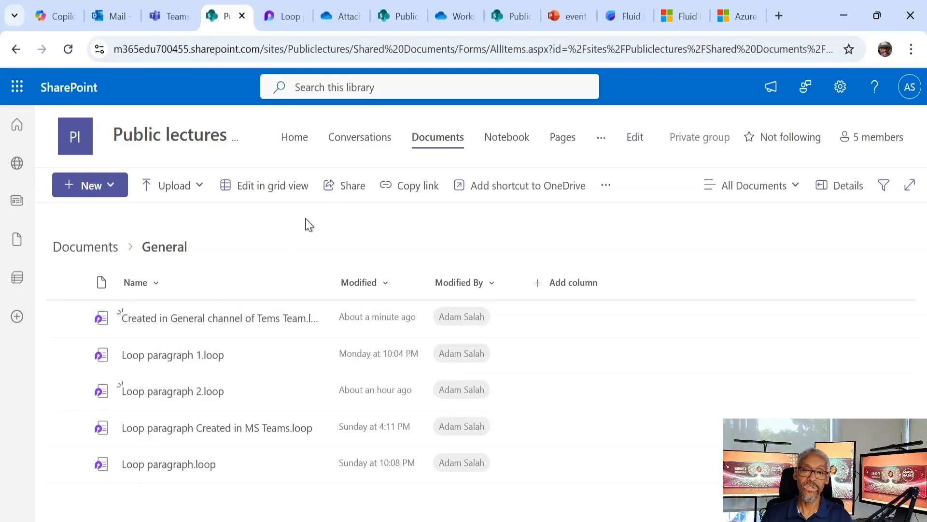
Close the OneDrive Attachments page and two of the open Public lectures SharePoint pages.
click(278, 15)
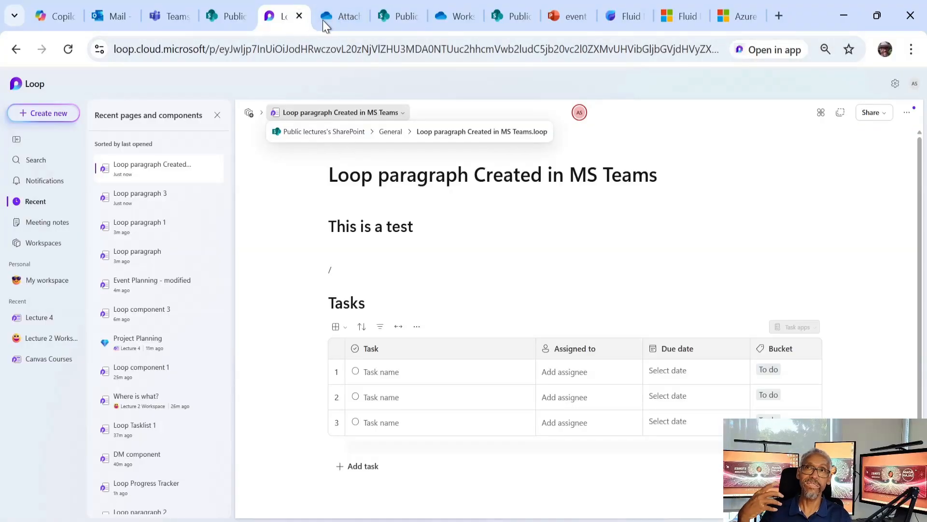
click(351, 23)
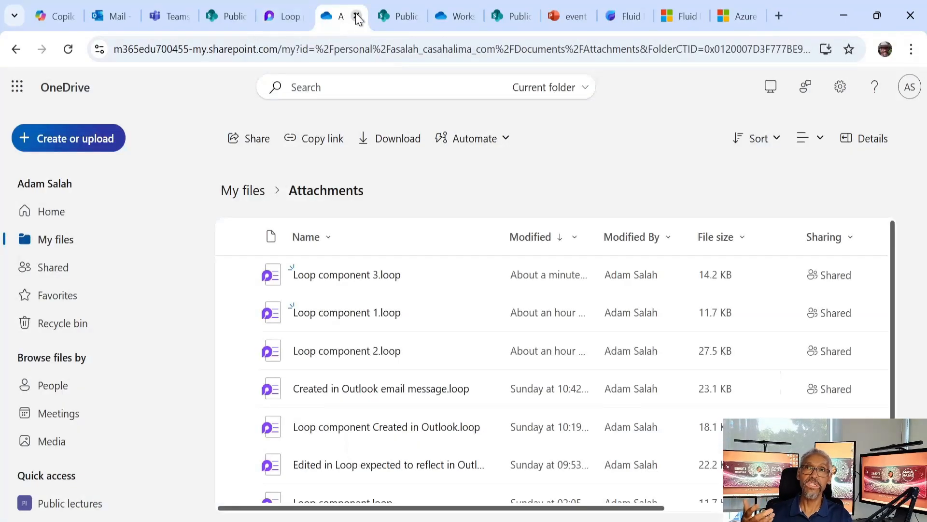
click(356, 17)
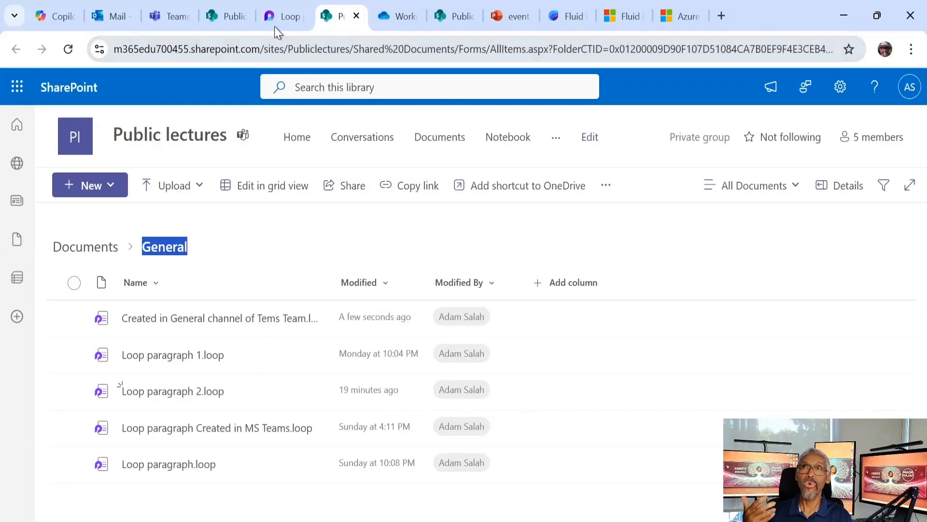
click(356, 17)
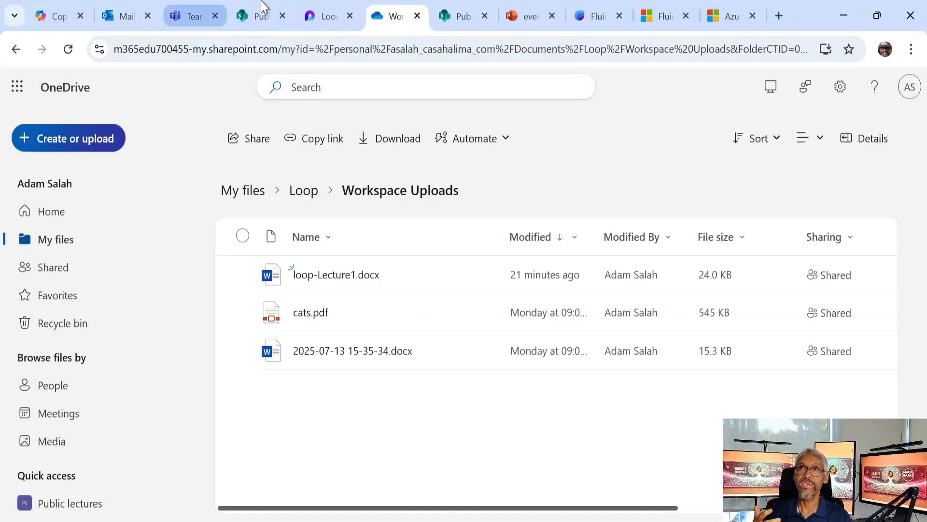
click(282, 14)
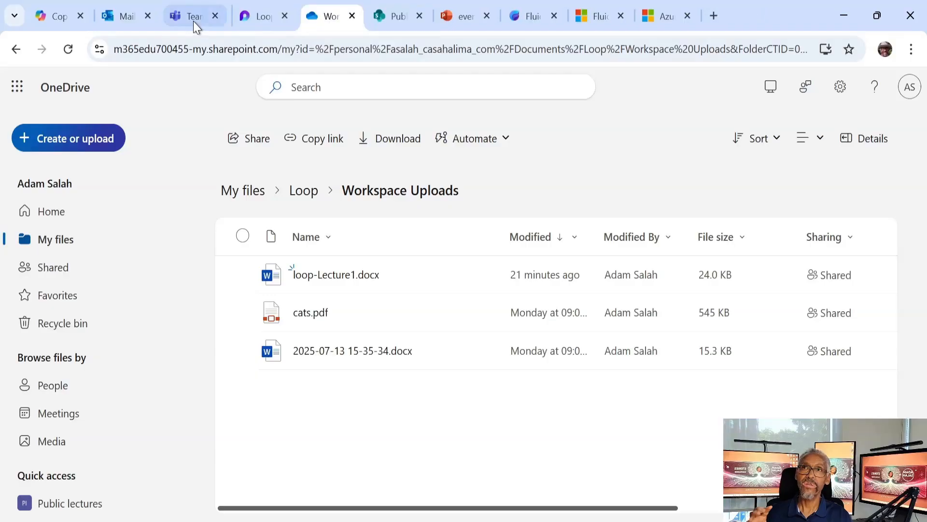
Switch to Teams and start a new one-on-one chat with the last person among the suggested contacts.
click(197, 14)
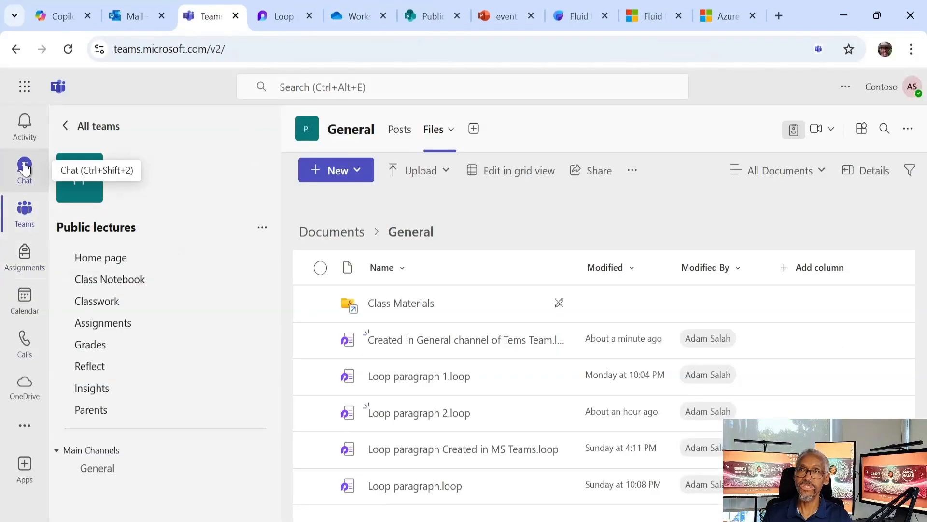
click(36, 181)
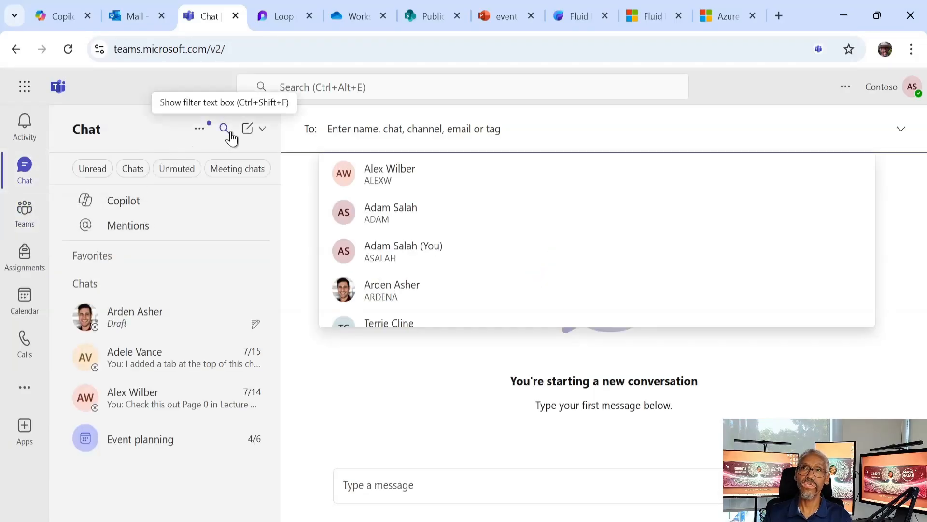
click(249, 133)
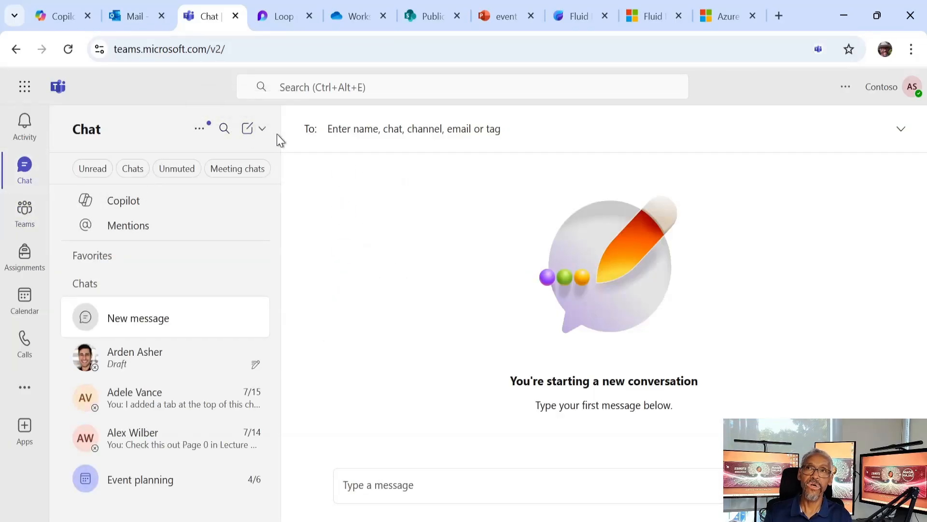
click(344, 80)
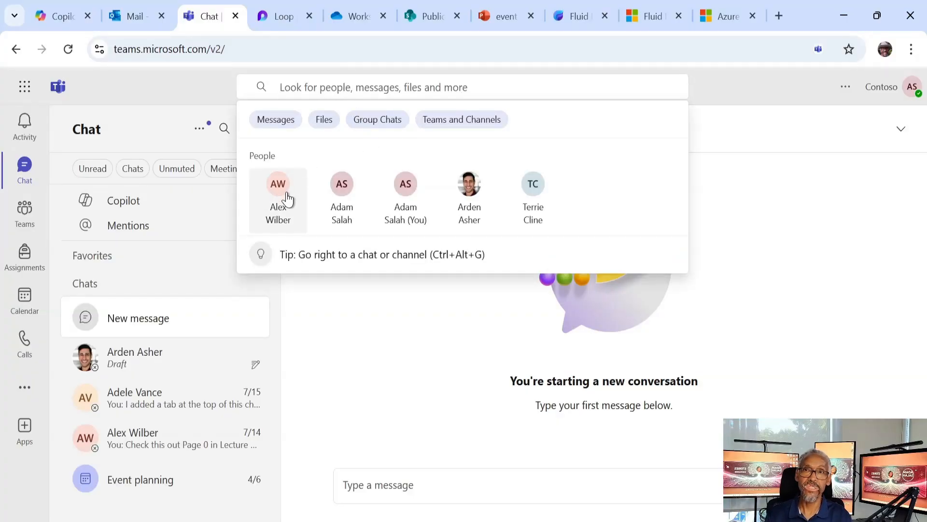
click(533, 212)
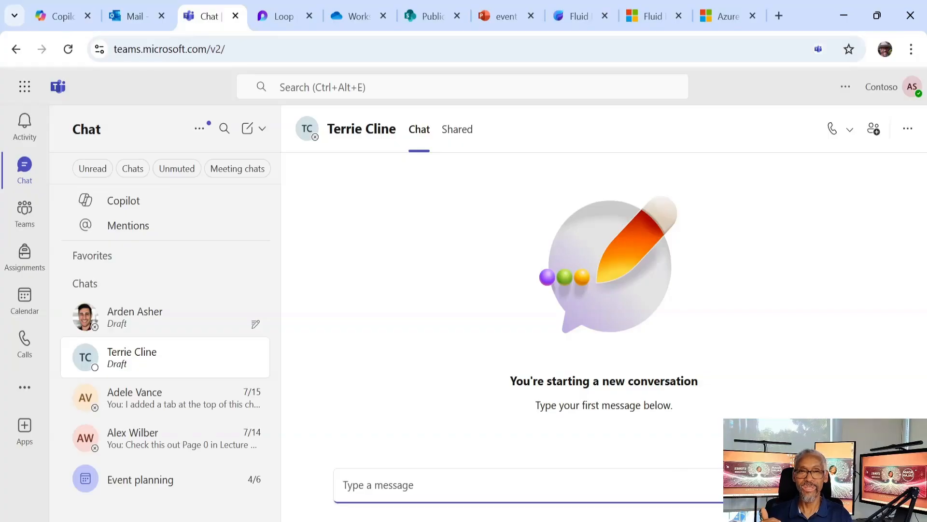
Insert a Loop component in the chat, title it "This is in a DM with" plus the contact's first name, and send it.
click(807, 485)
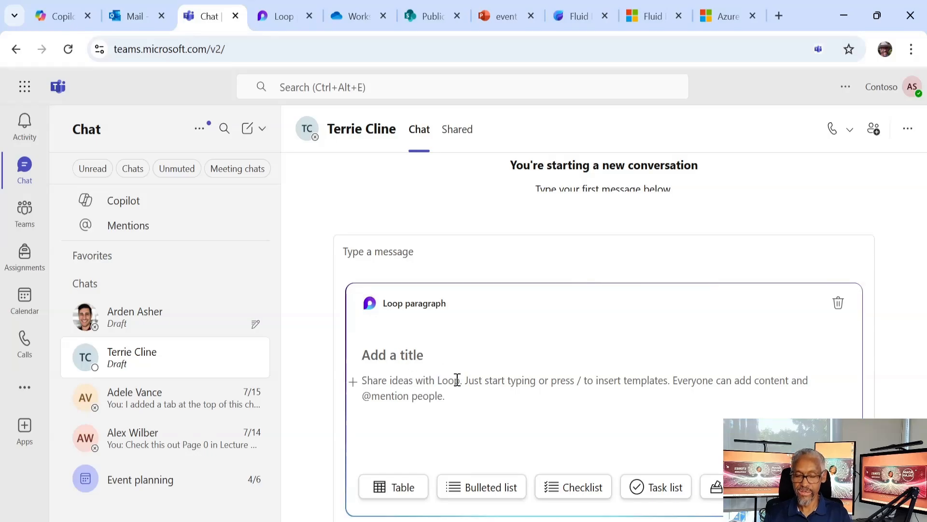
text(This is )
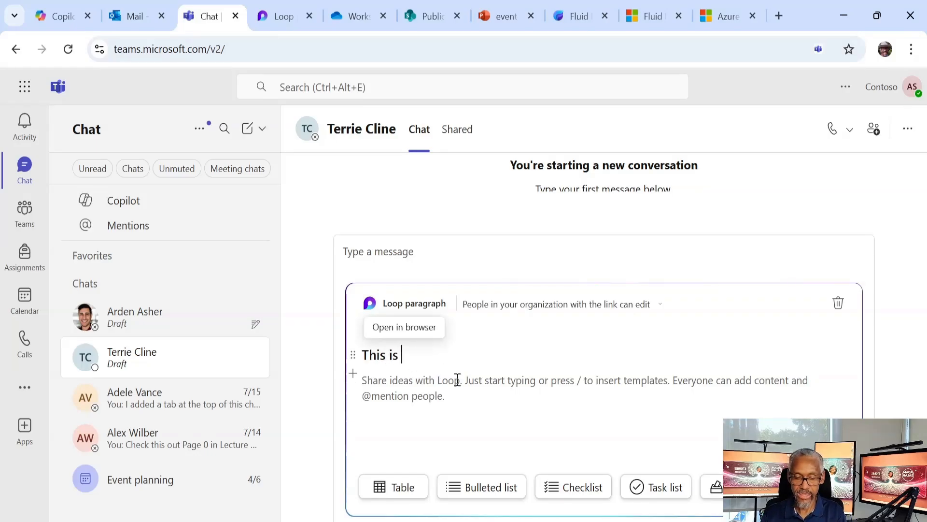
text(in a DM with)
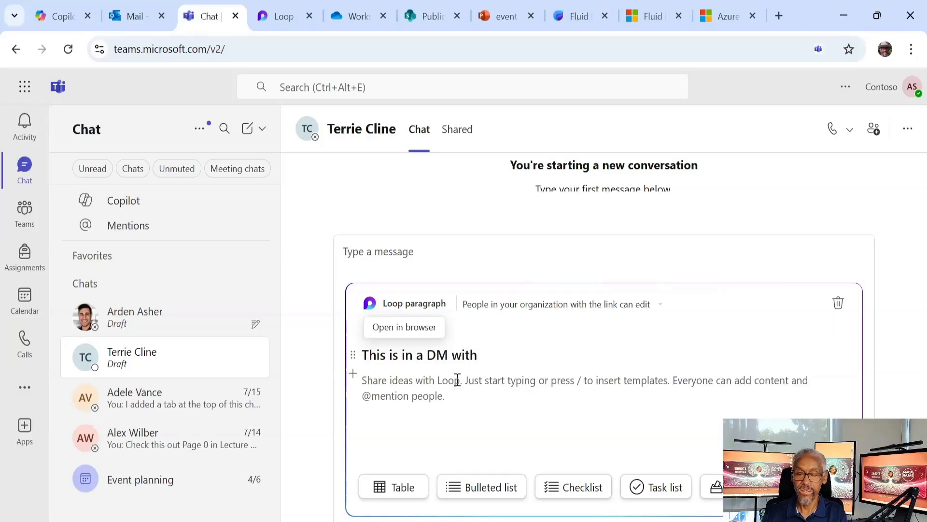
text( Terrie)
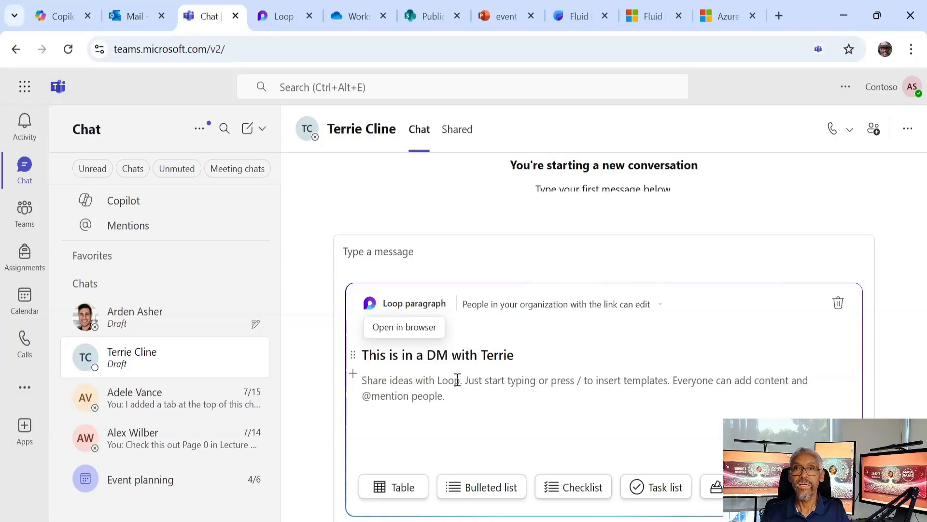
scroll(874, 406, down, 2)
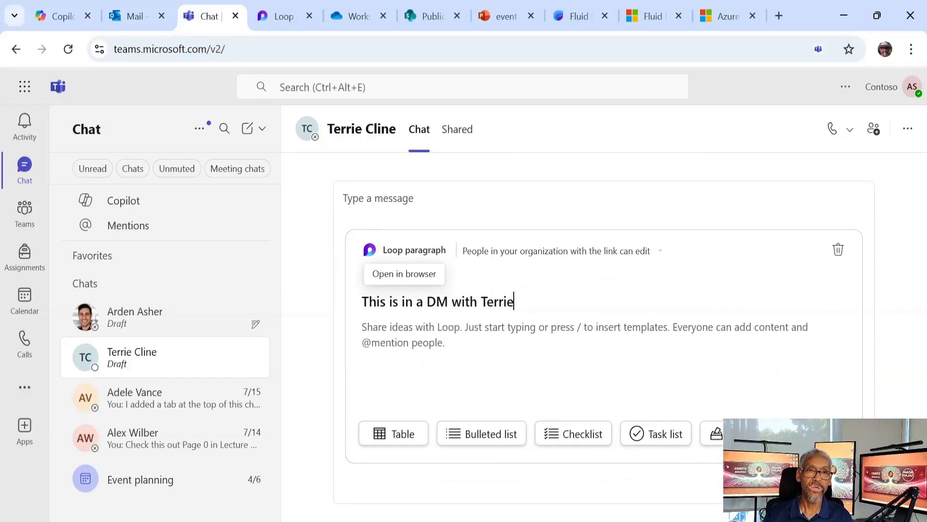
key(Escape)
key(Return)
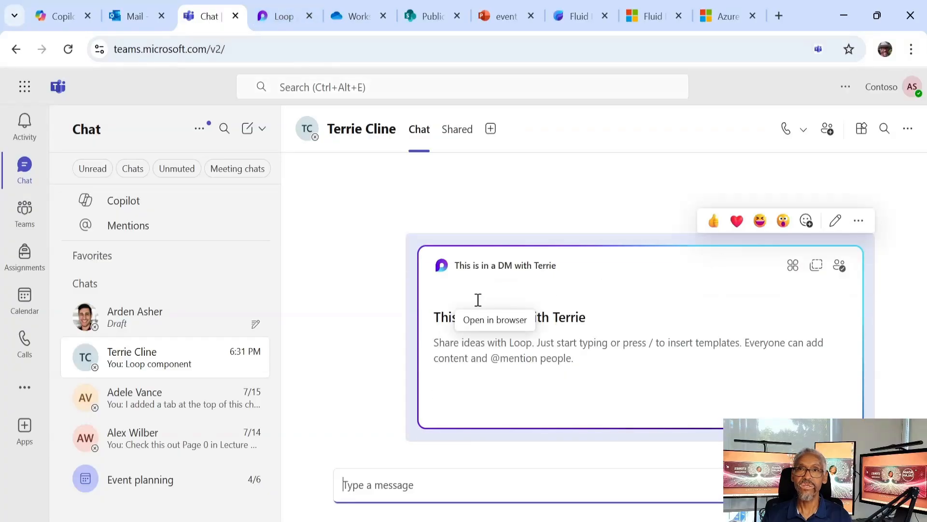
Switch to Loop and open the newly sent direct-message component from the recent pages and components.
click(484, 265)
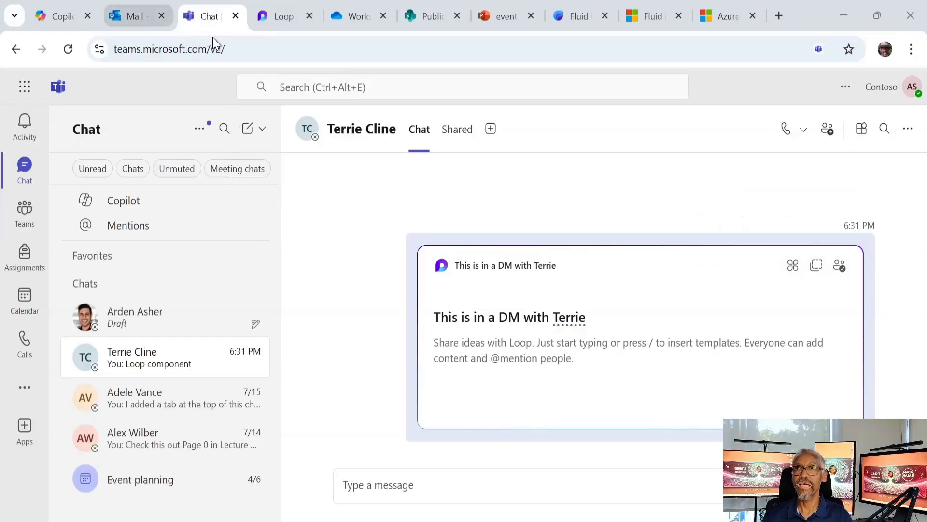
click(282, 17)
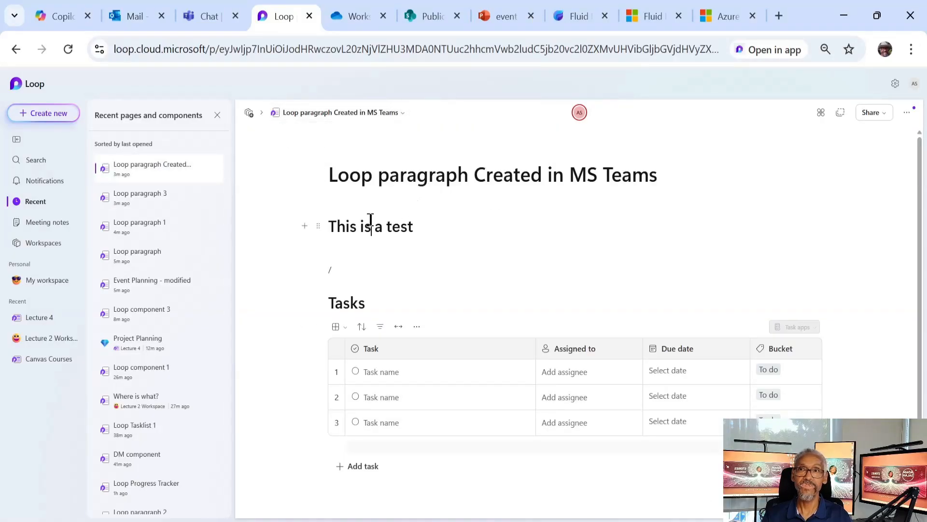
click(151, 178)
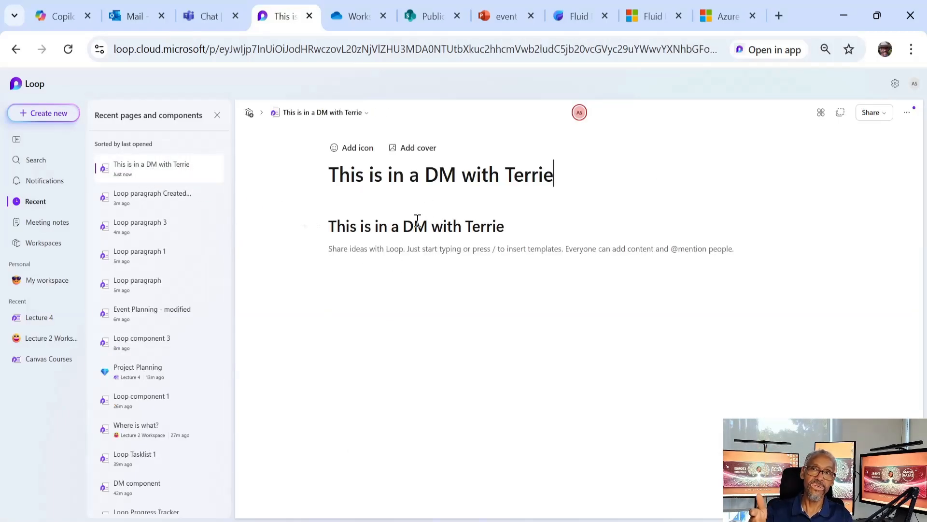
Show the component's storage location and open its Microsoft Teams Chat Files folder in OneDrive, checking where that folder sits under My files.
click(364, 115)
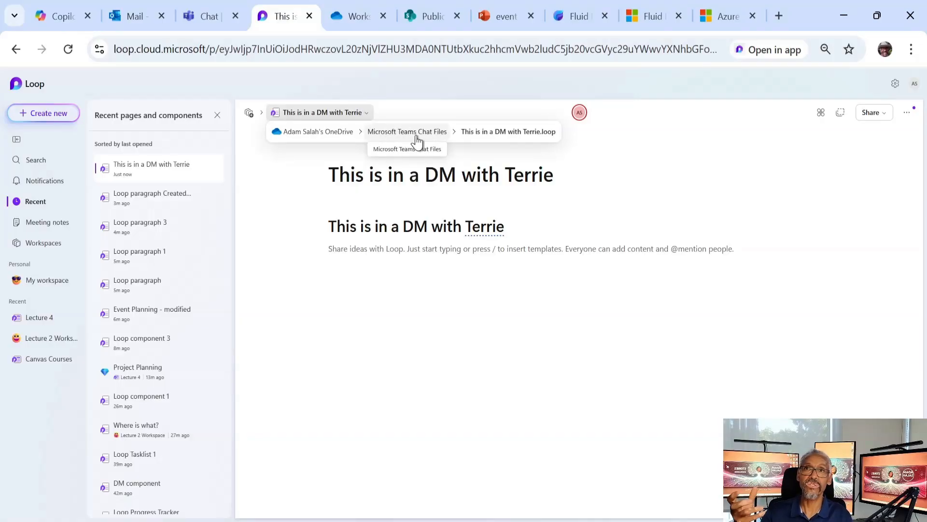
click(444, 137)
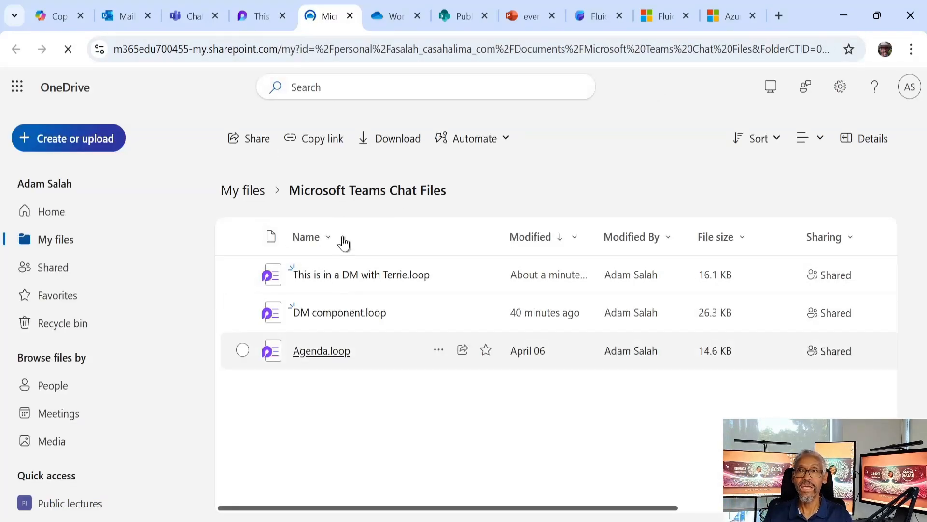
click(250, 193)
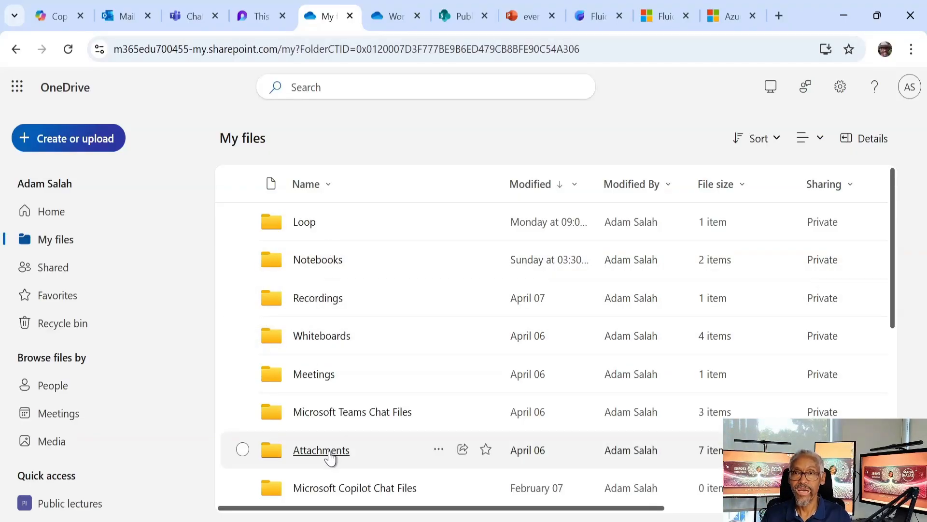
click(336, 418)
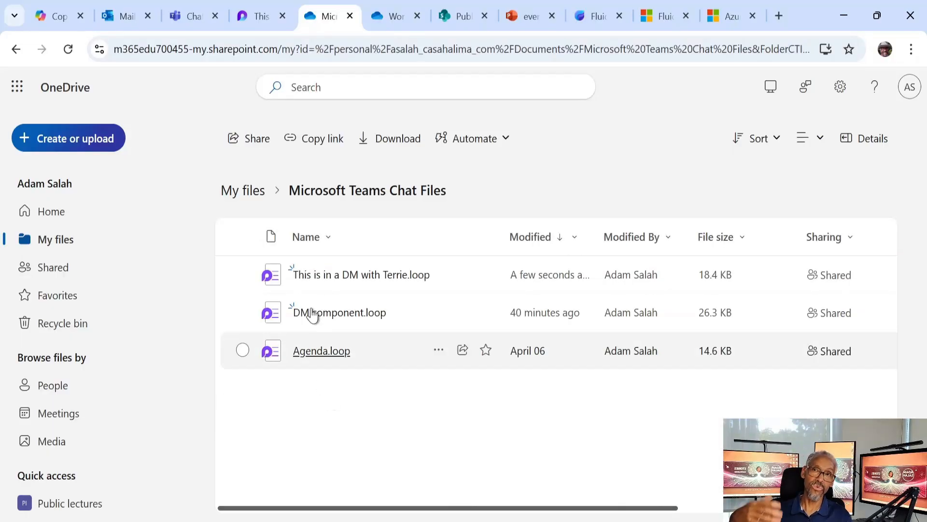
Close the Microsoft Teams Chat Files page and the other open OneDrive page.
click(349, 16)
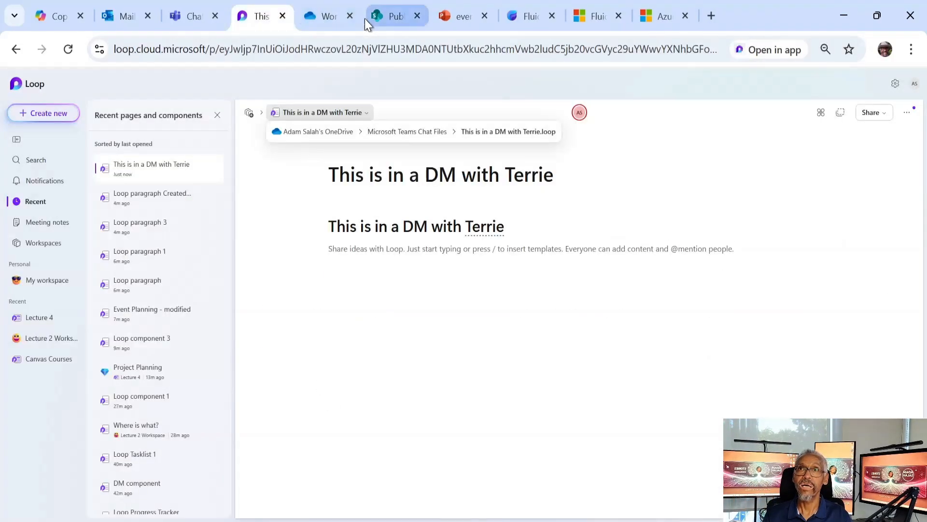
click(349, 16)
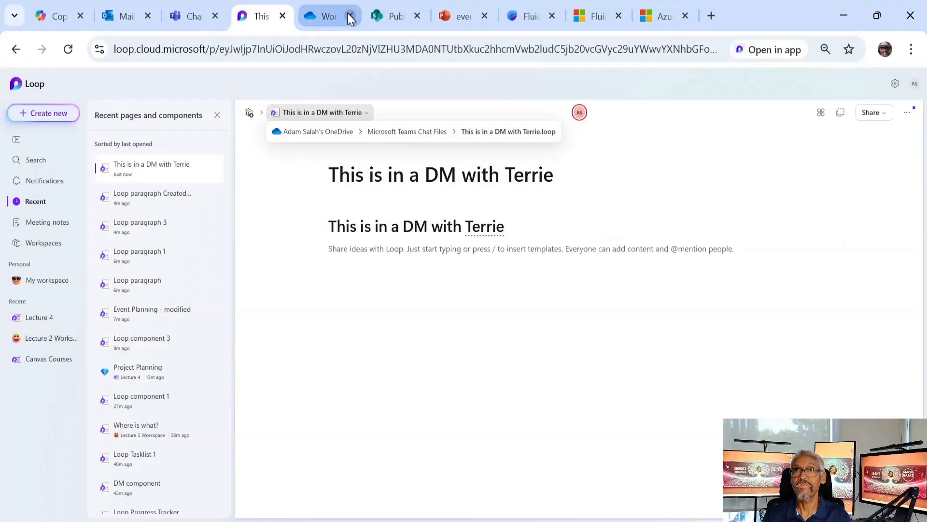
Switch to M365 Copilot and open the list of all Copilot pages.
click(195, 15)
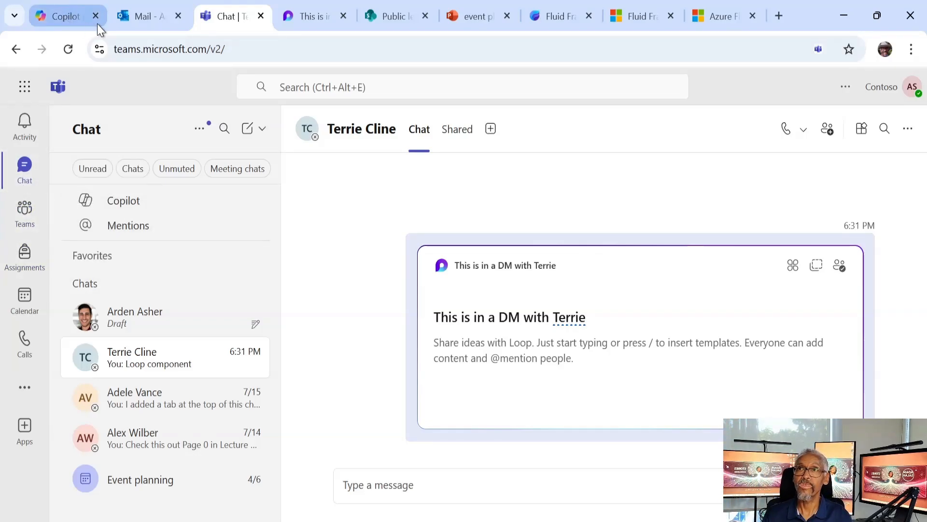
click(73, 16)
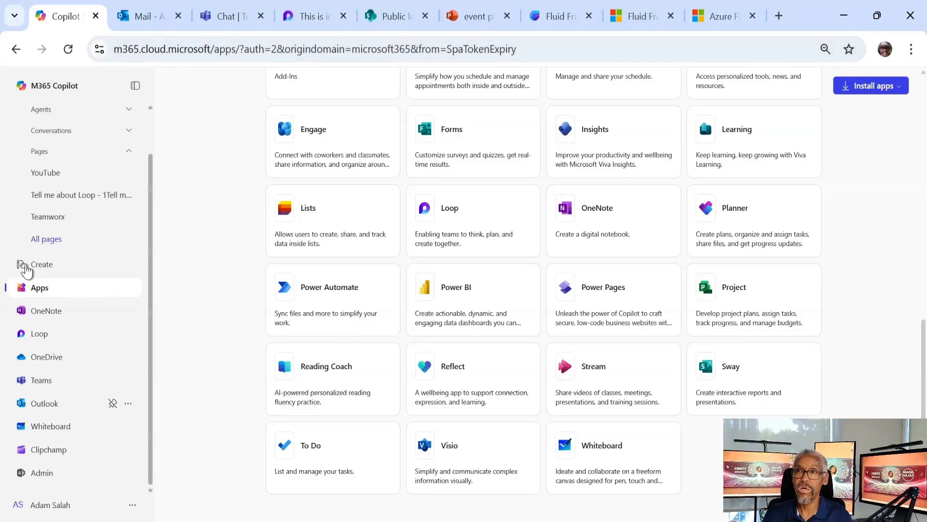
click(72, 240)
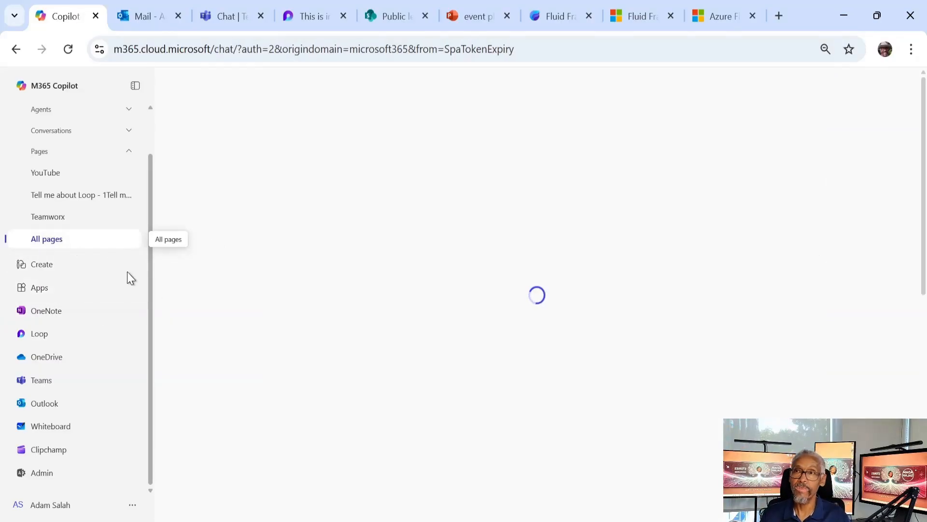